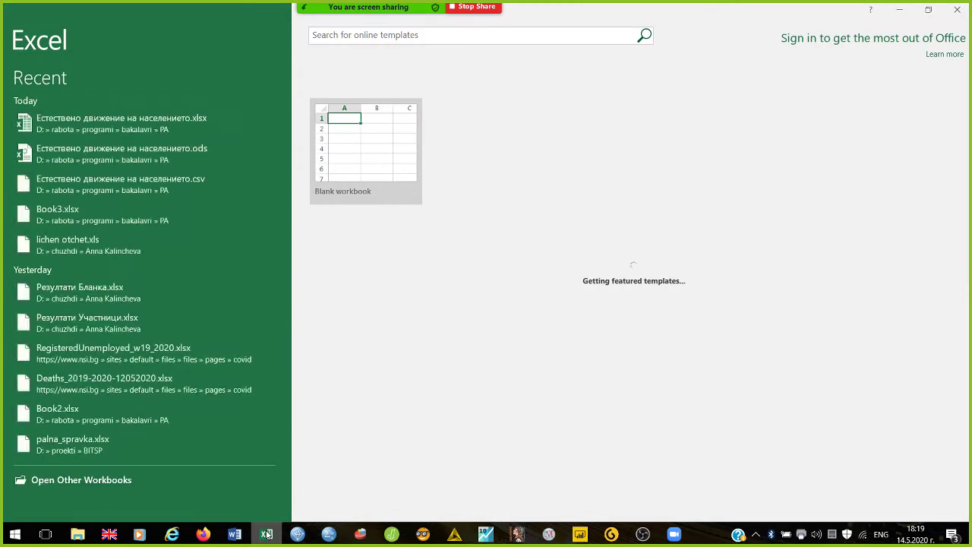
- Create a blank Excel workbook and copy "Average Linkage" from the Word document into cell A2
left_click(347, 167)
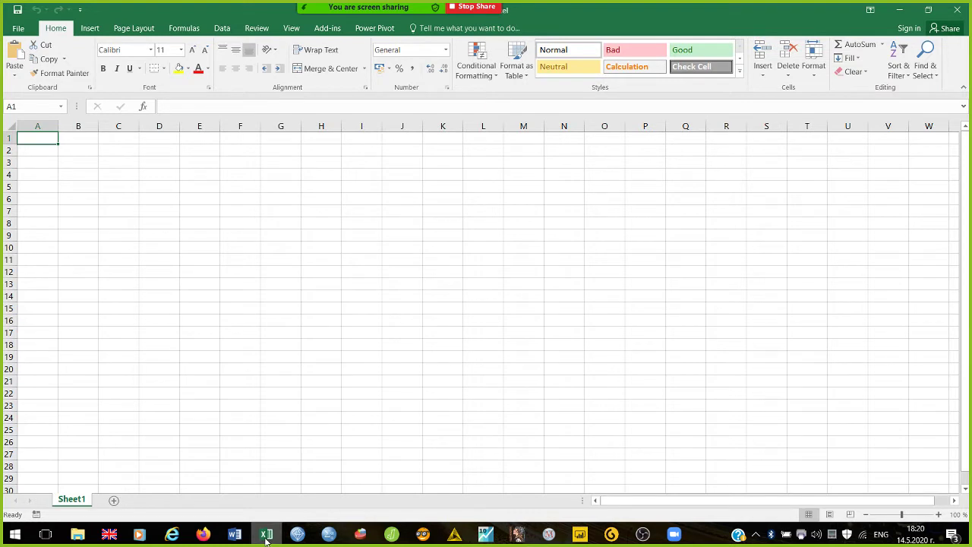
left_click(234, 534)
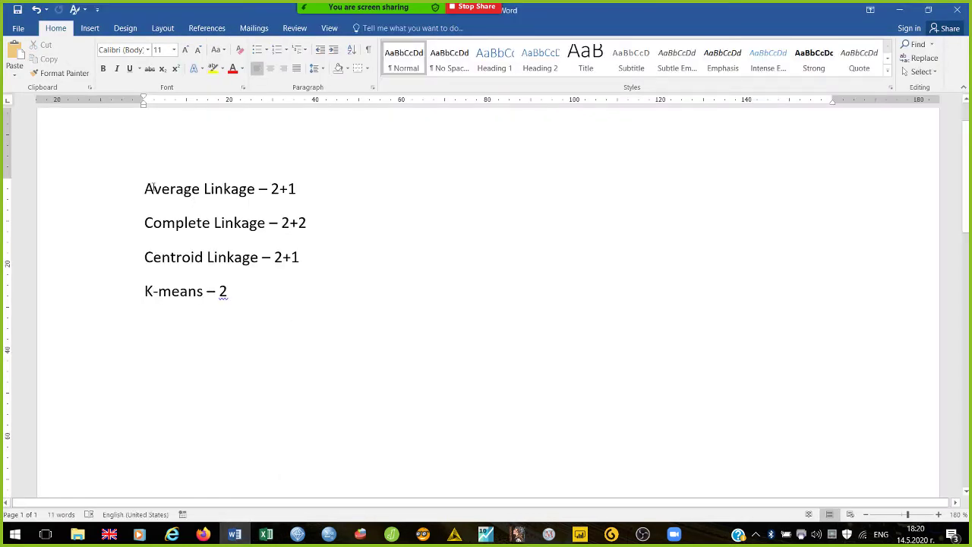
left_click_drag(145, 187, 237, 193)
key("ctrl+c")
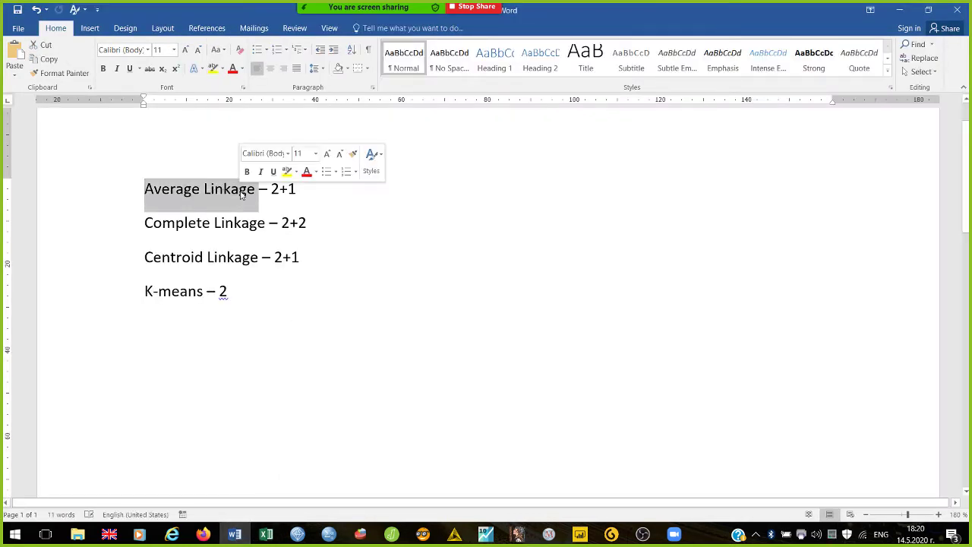
left_click(267, 534)
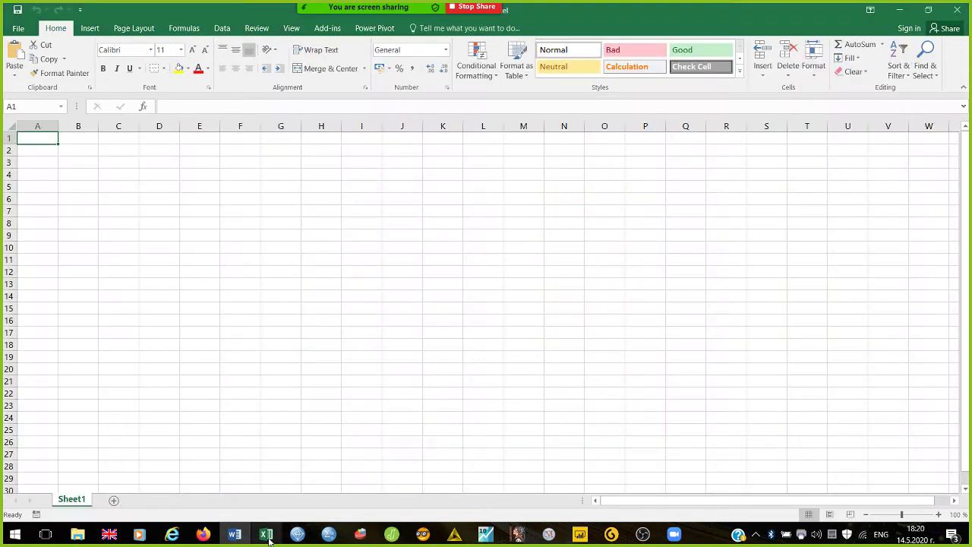
key("Return")
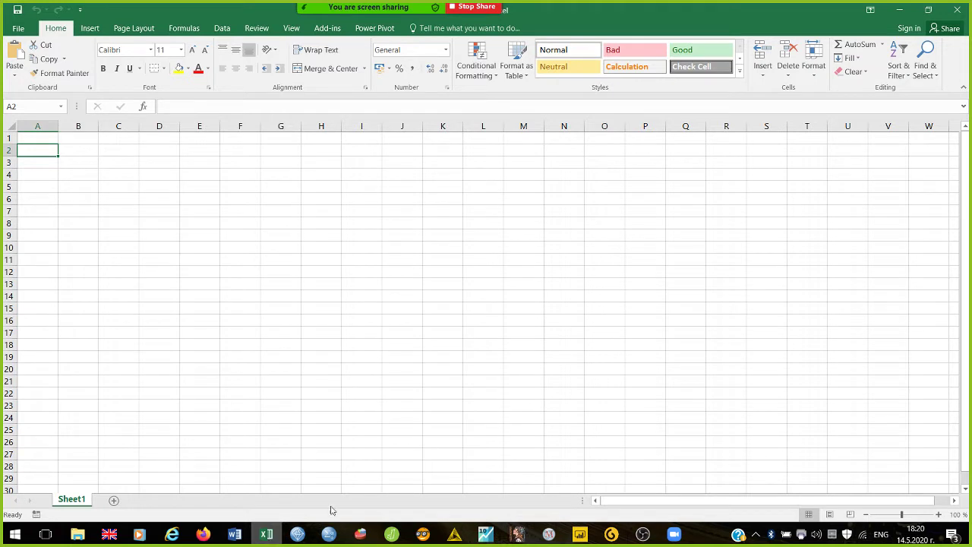
key("ctrl+v")
key("Return")
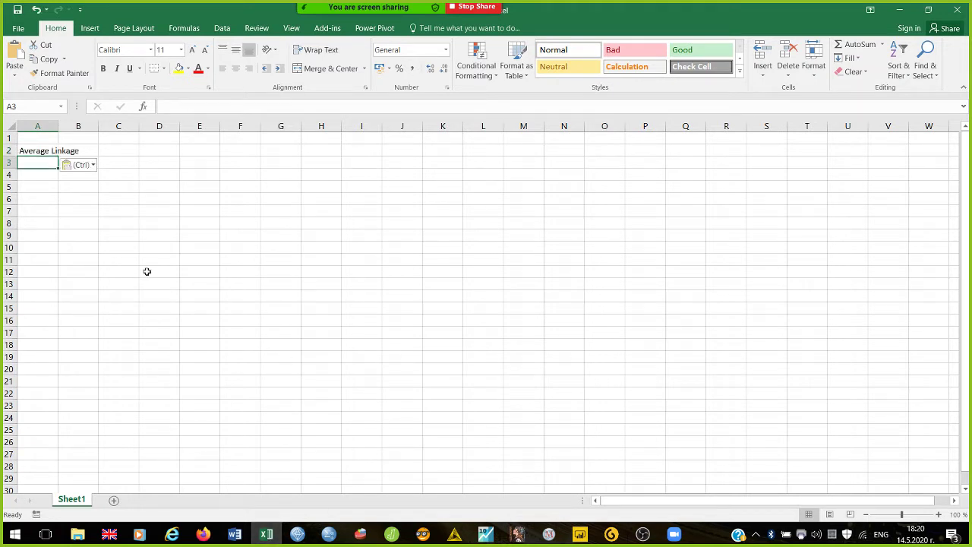
- Copy "Complete Linkage" from the Word document into cell A3 of the Excel sheet
left_click(235, 533)
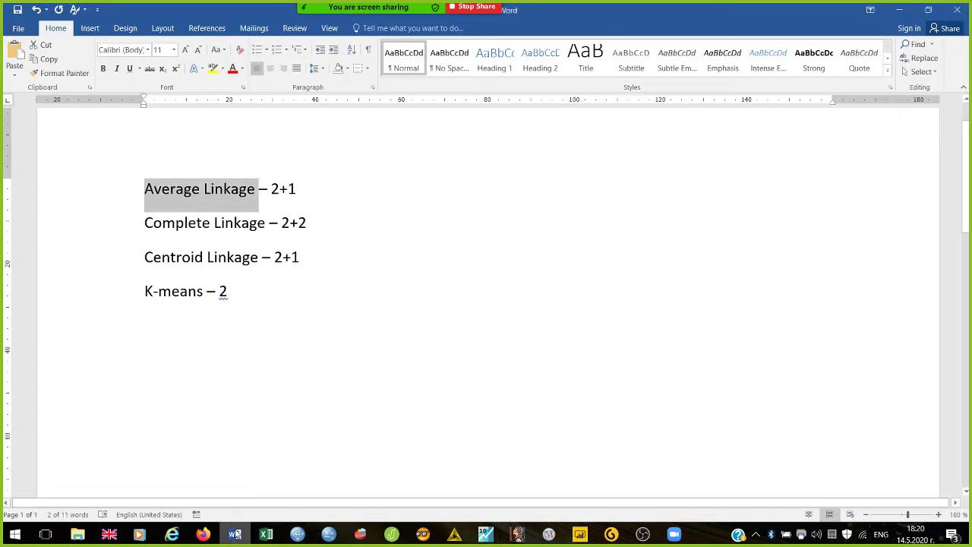
key("ctrl+shift+Right")
key("ctrl+shift+Right")
key("ctrl+c")
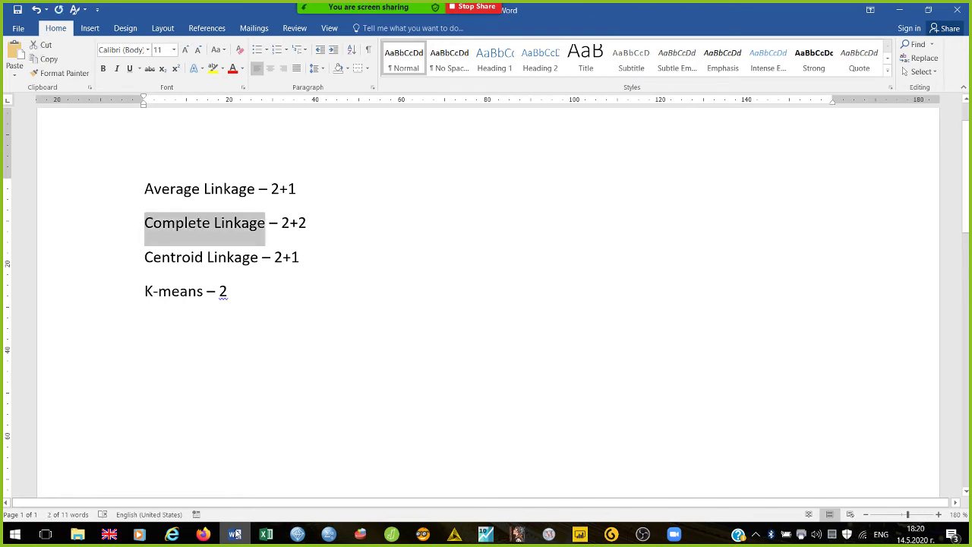
left_click(234, 534)
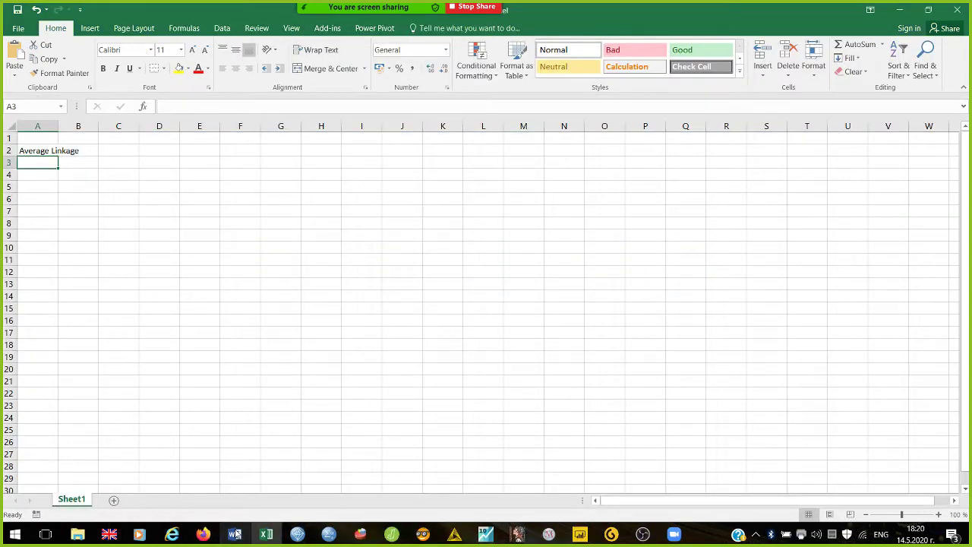
key("ctrl+v")
key("Return")
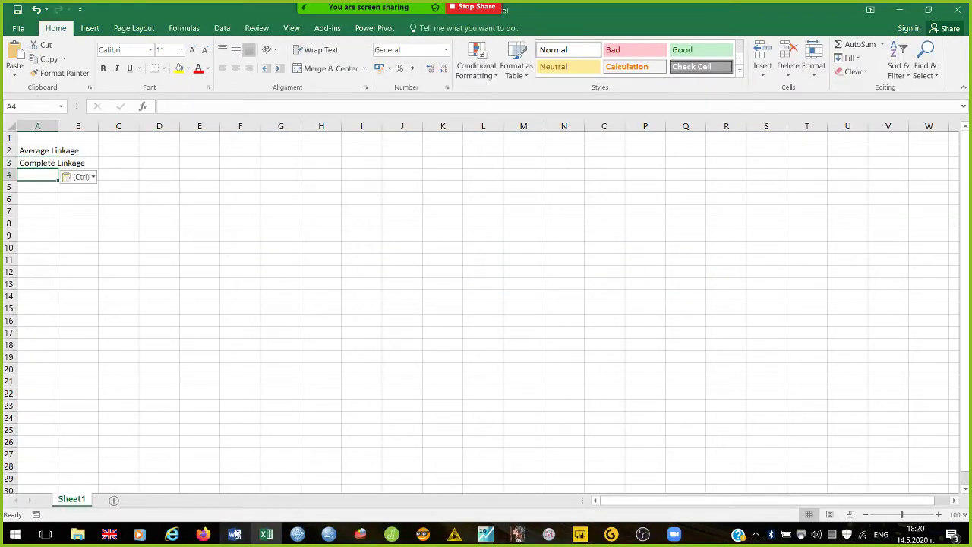
- Copy "Centroid Linkage" from the Word document into cell A4 of the Excel sheet
left_click(236, 534)
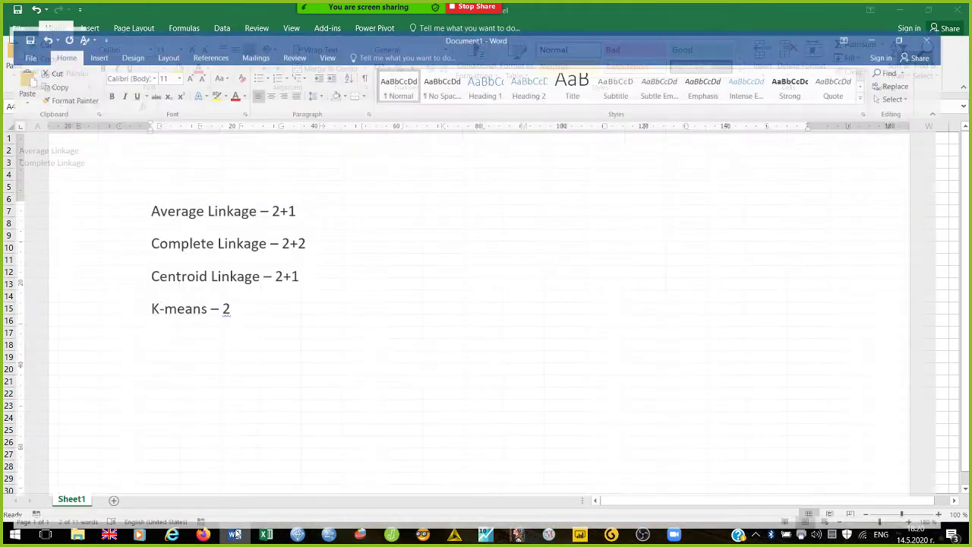
key("Down")
key("shift+Home")
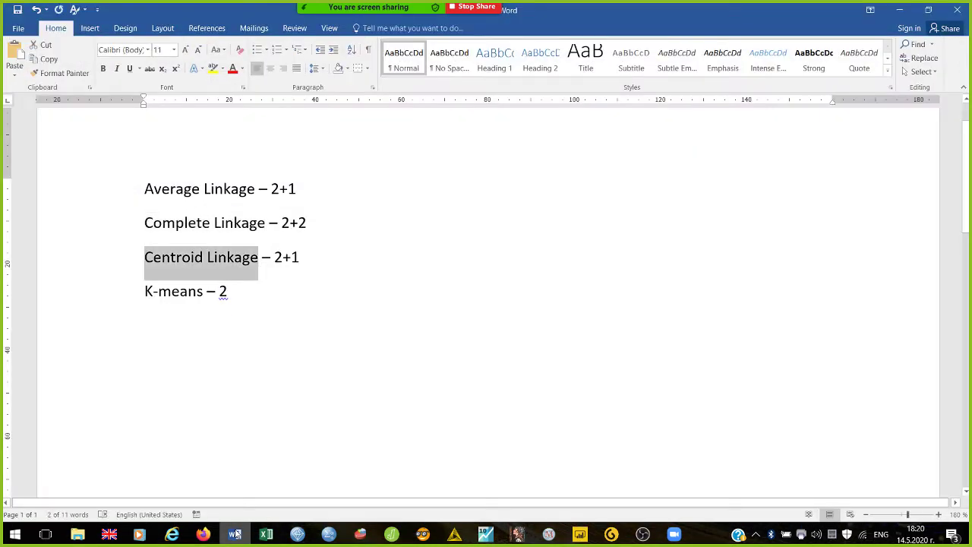
key("ctrl+c")
key("alt+Tab")
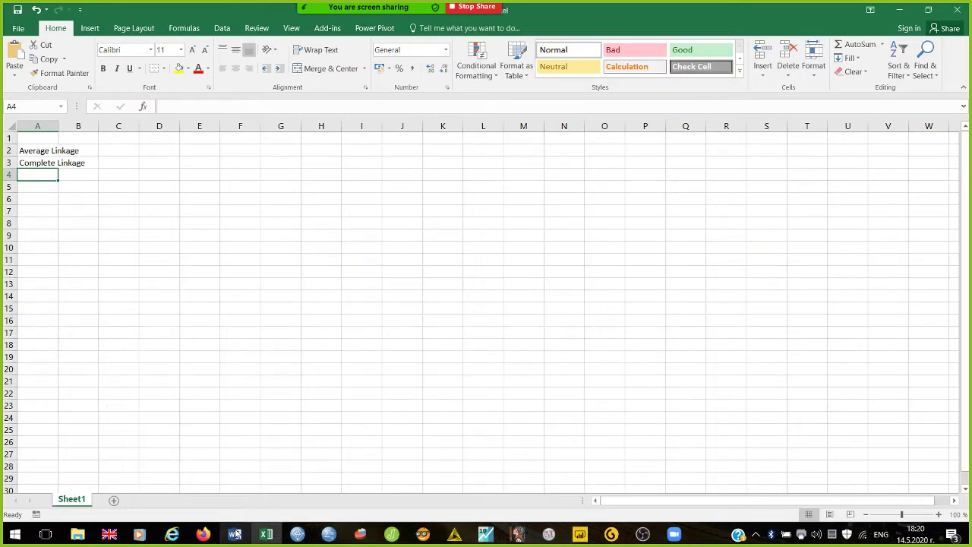
key("ctrl+v")
key("Return")
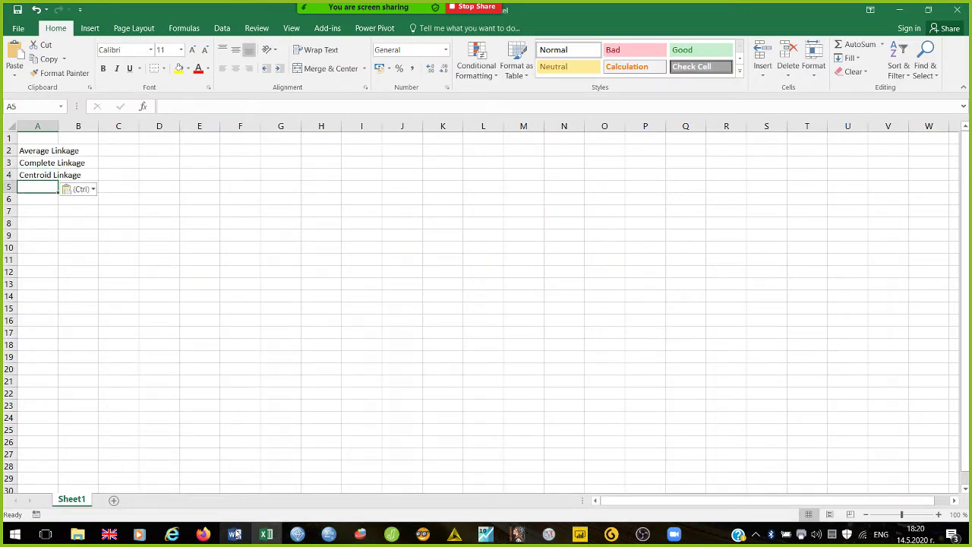
- Copy "K-means" from the Word document into cell A5 of the Excel sheet
left_click(236, 534)
key("ctrl+End")
key("Left")
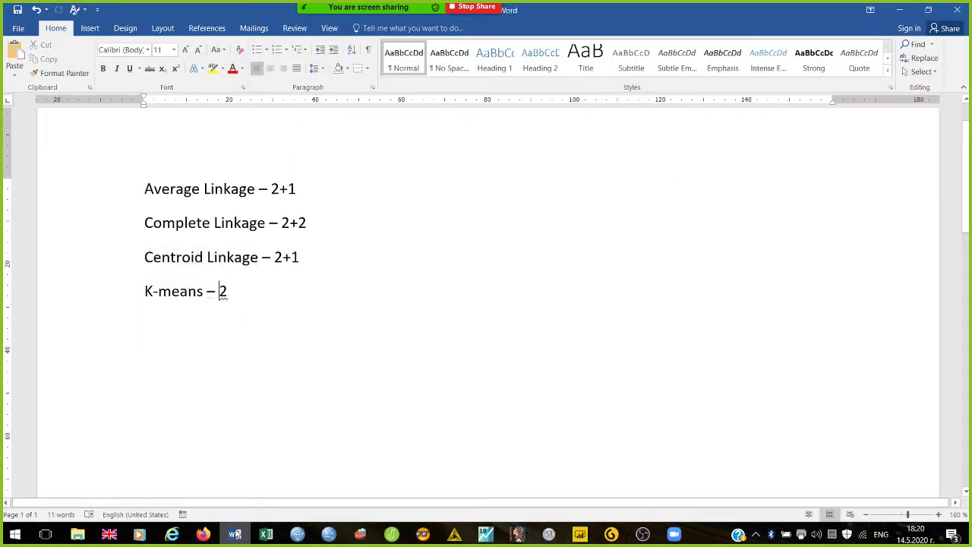
key("shift+Home")
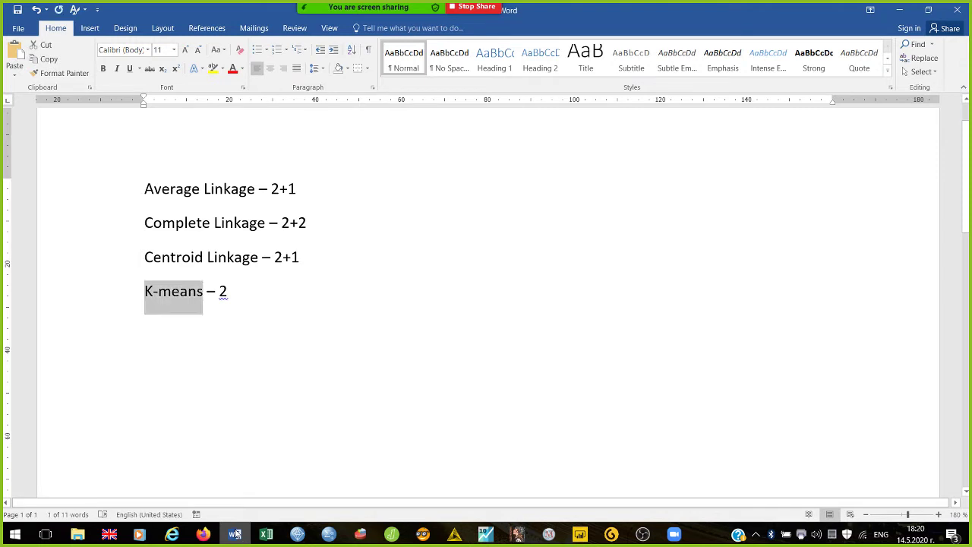
left_click(236, 534)
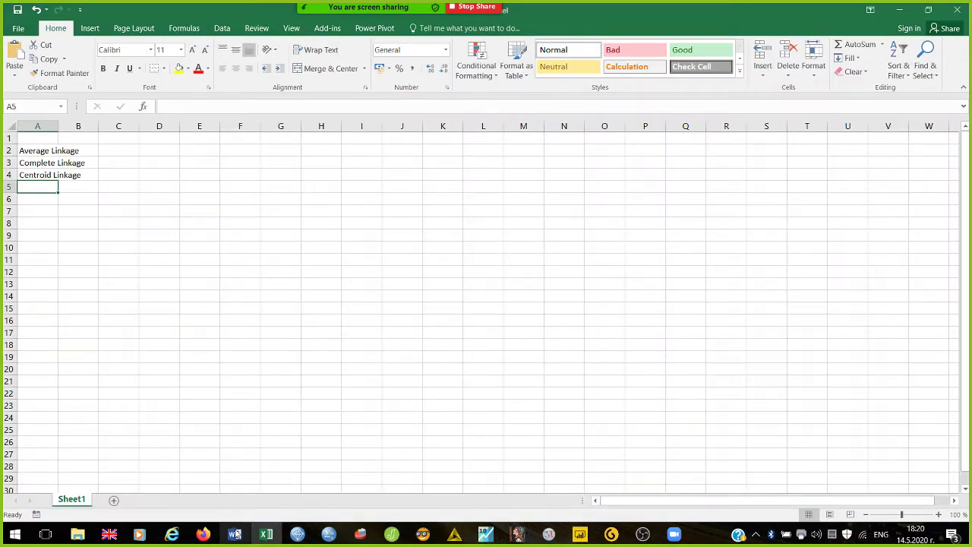
key("ctrl+v")
- Copy the four method names in A2:A5 and paste them transposed as column headings starting at B1
key("Up")
key("Up")
key("Up")
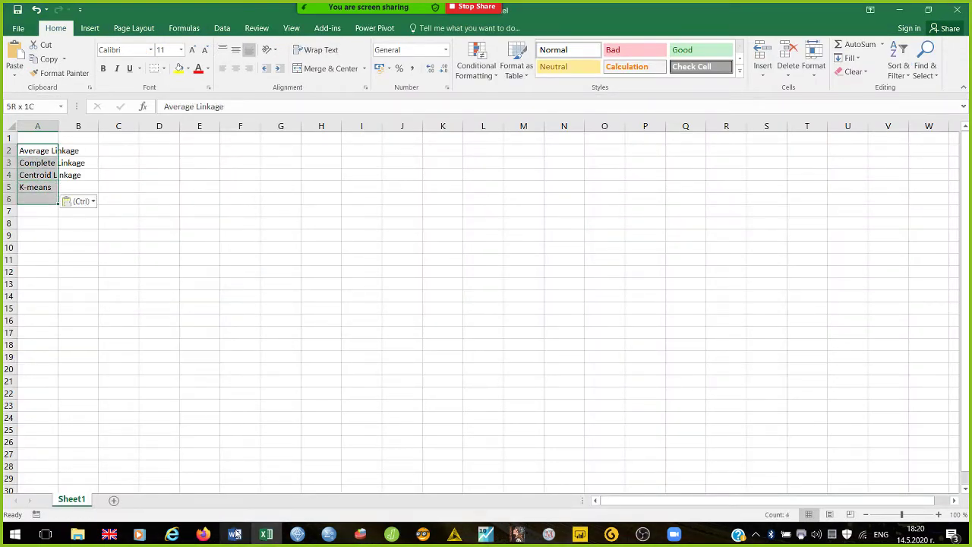
key("ctrl+c")
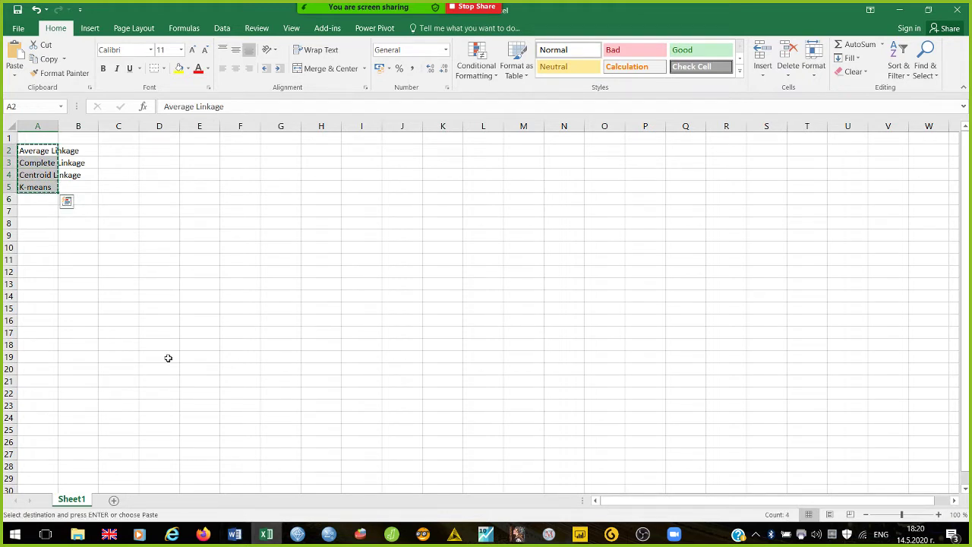
left_click(77, 137)
right_click(78, 137)
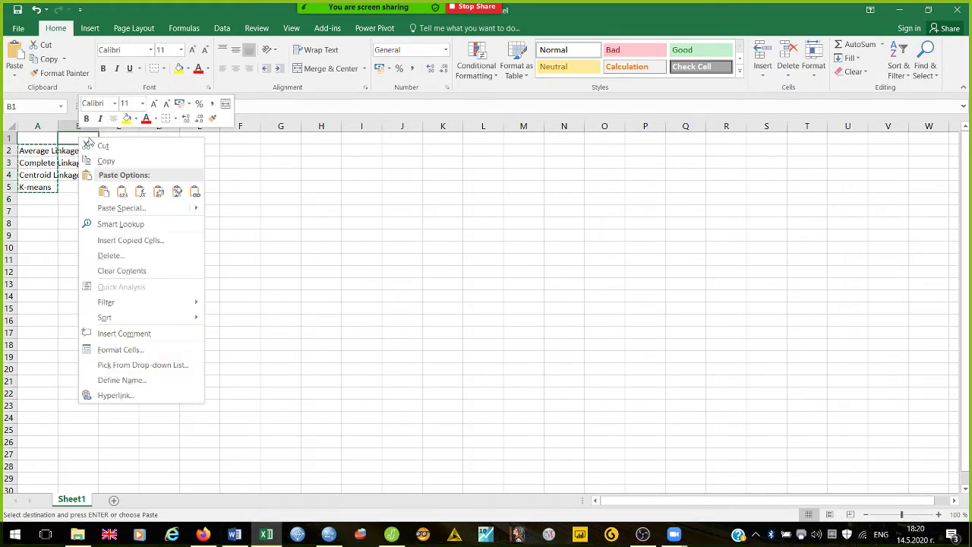
left_click(165, 193)
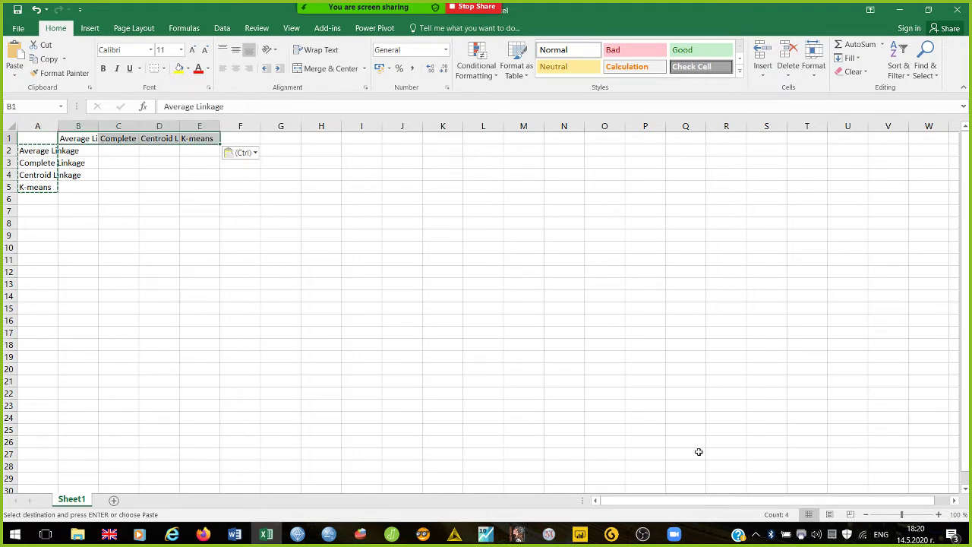
- Fit the widths of columns A to E to their contents and enlarge the sheet display to 270%
left_click_drag(37, 126, 177, 128)
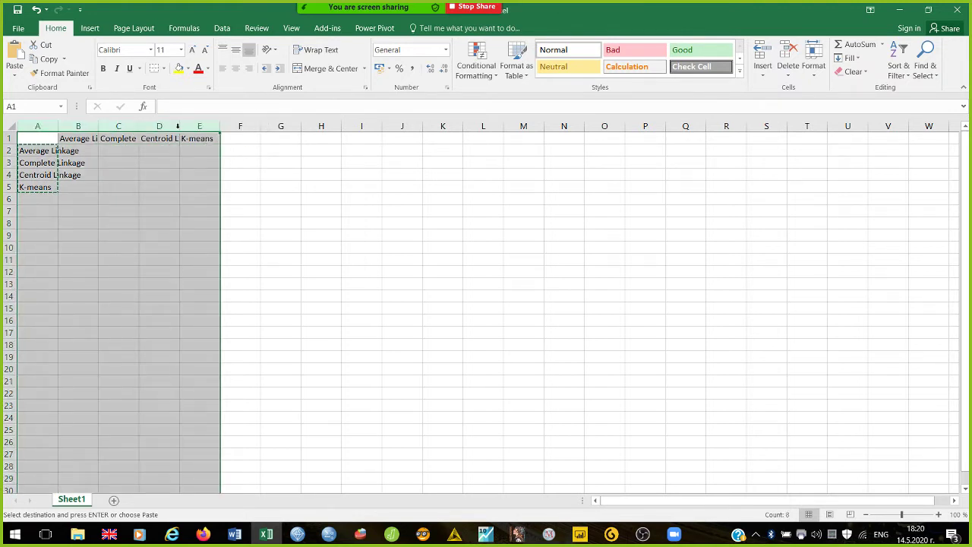
double_click(177, 127)
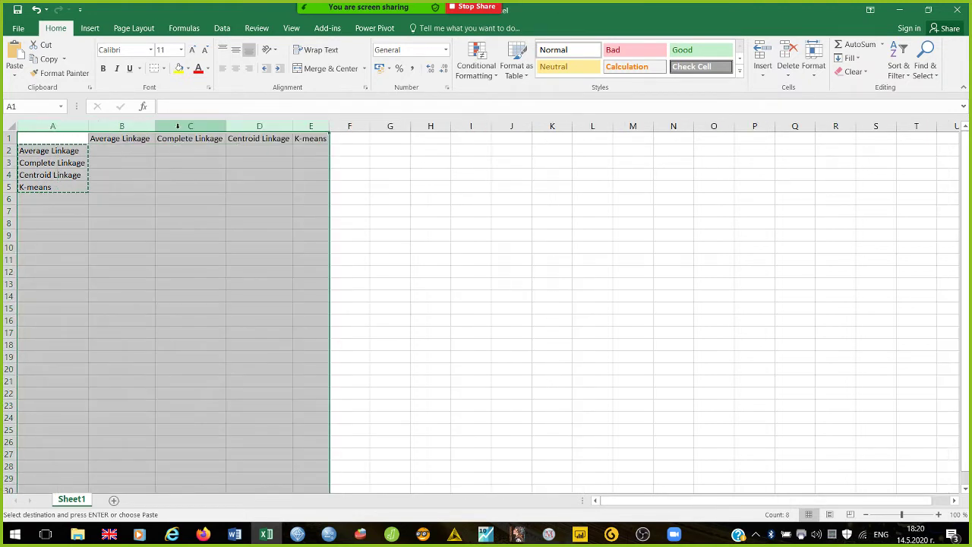
left_click(938, 515)
left_click(938, 515)
left_click(938, 514)
left_click(938, 515)
left_click(938, 515)
left_click(938, 515)
left_click(939, 515)
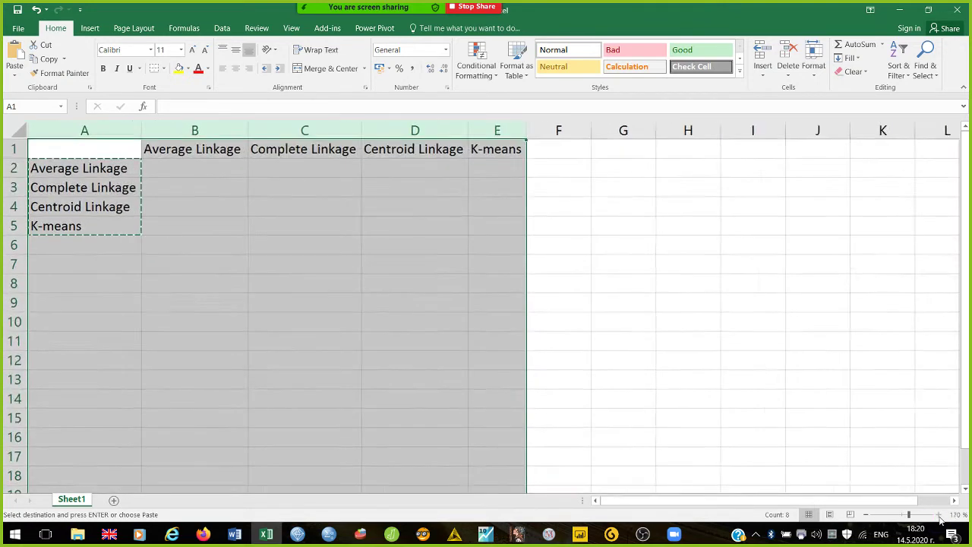
left_click(939, 515)
left_click(938, 515)
left_click(938, 515)
left_click(939, 515)
left_click(939, 515)
left_click(938, 514)
left_click(938, 515)
left_click(939, 515)
left_click(938, 515)
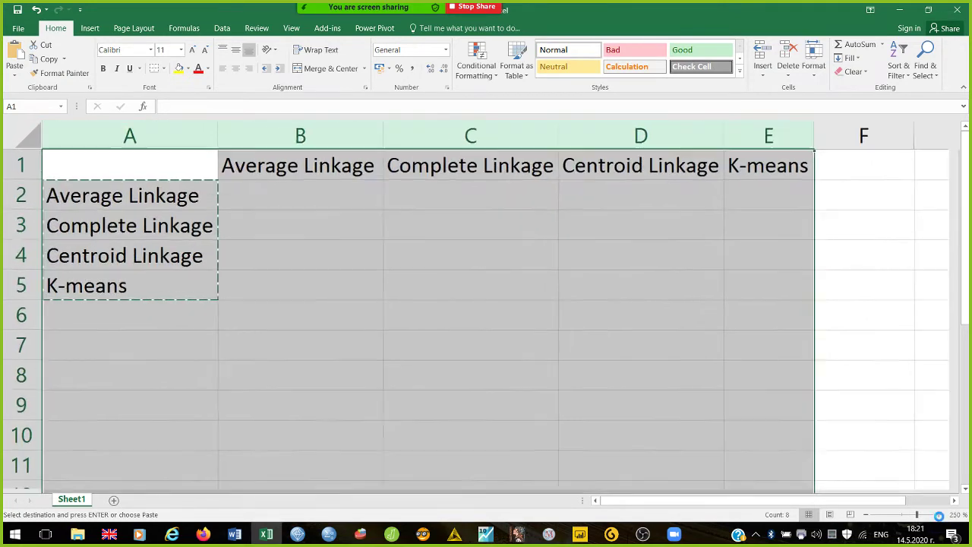
left_click(938, 515)
left_click(300, 199)
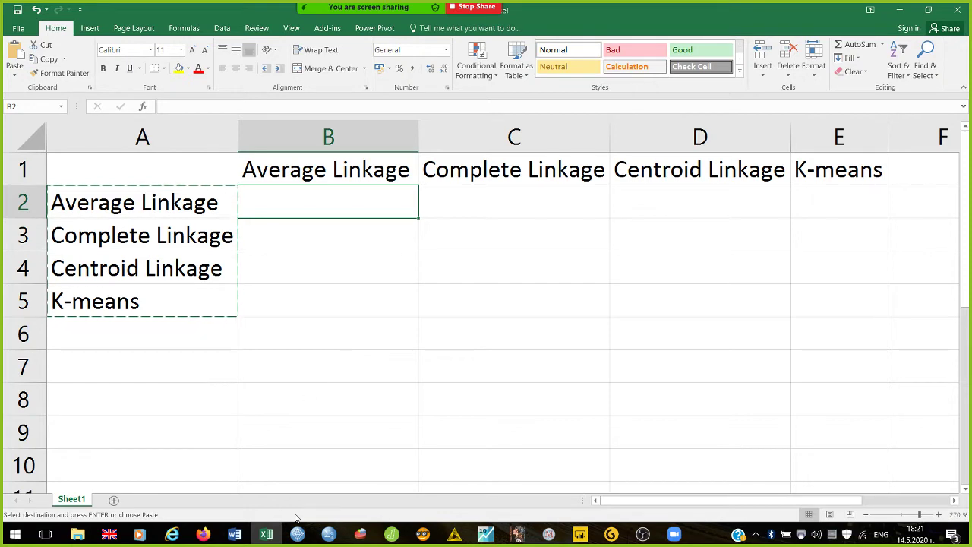
- Switch to JASP and create a Contingency Tables analysis with Average as the row variable
left_click(267, 534)
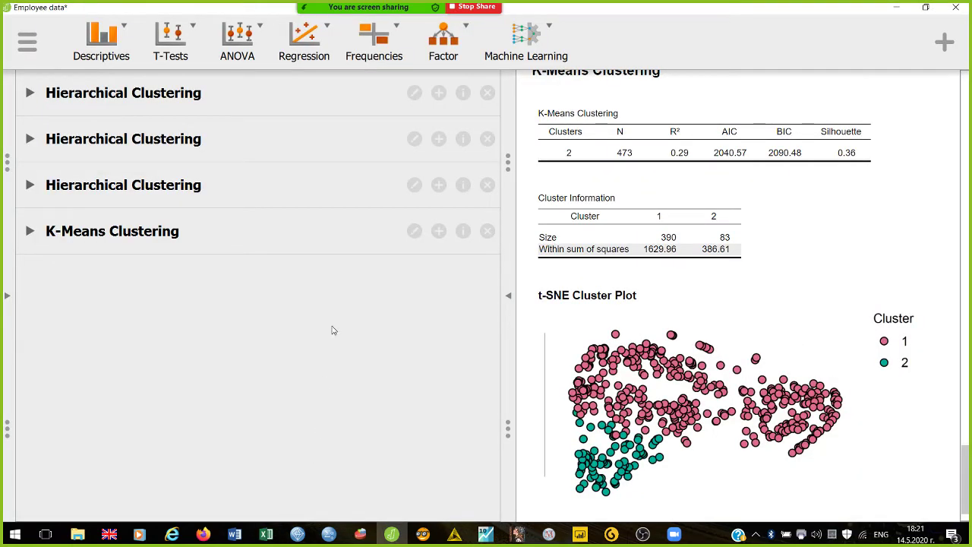
left_click(385, 41)
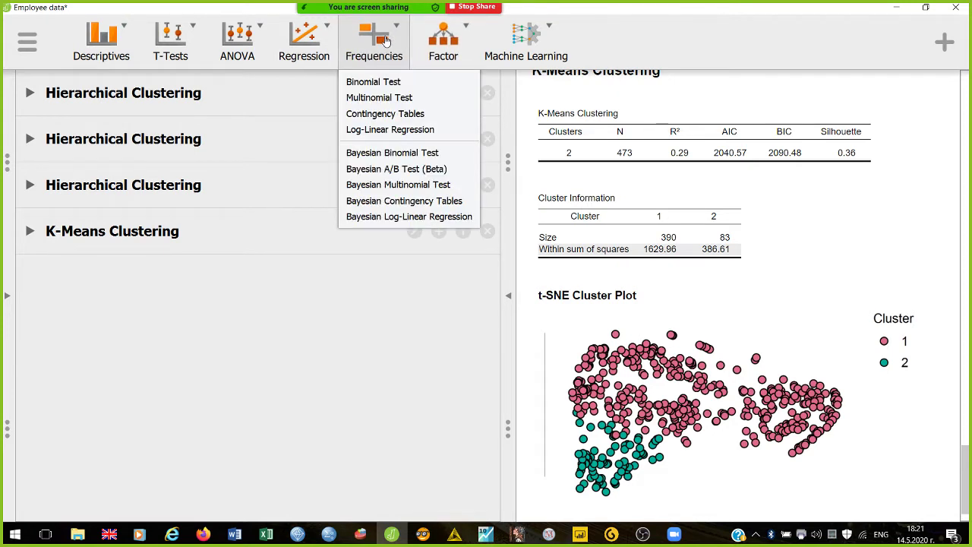
left_click(394, 115)
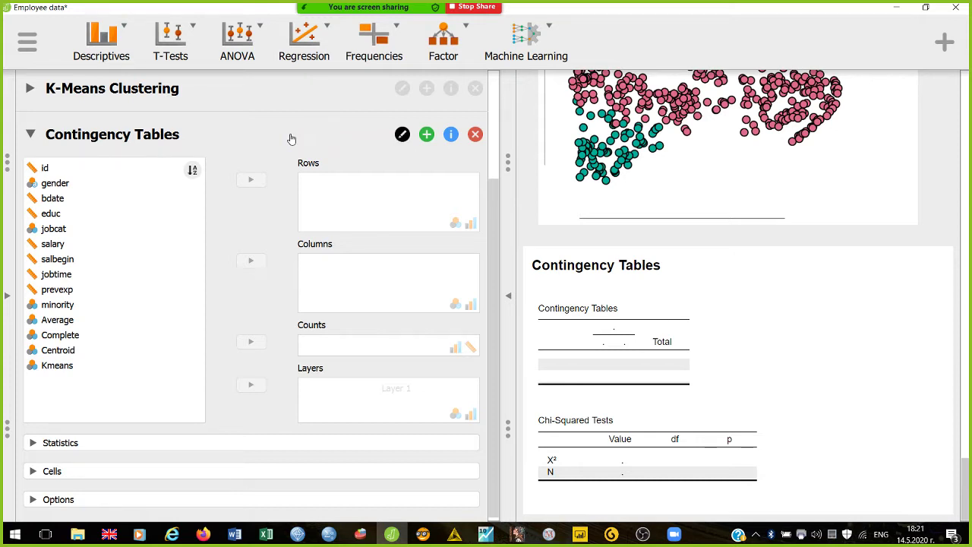
left_click(57, 325)
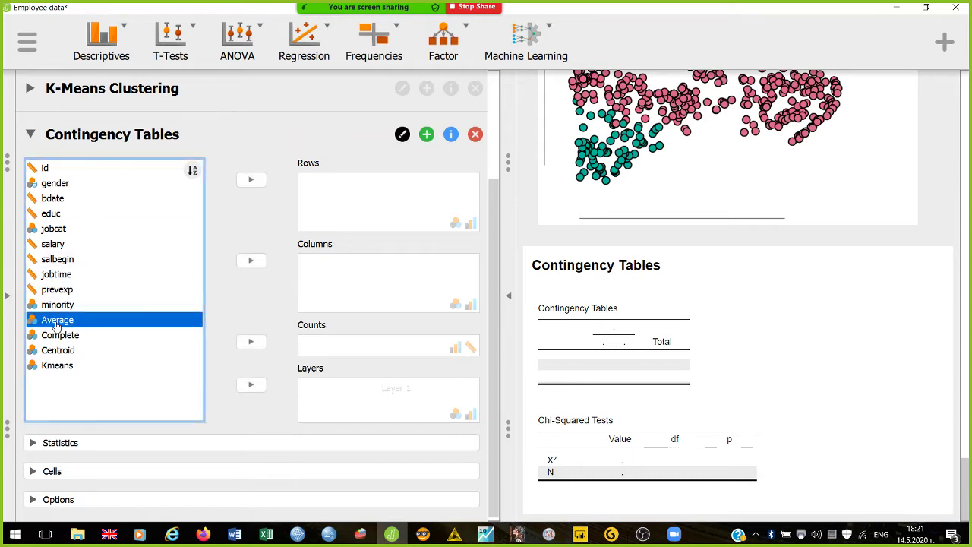
left_click(251, 182)
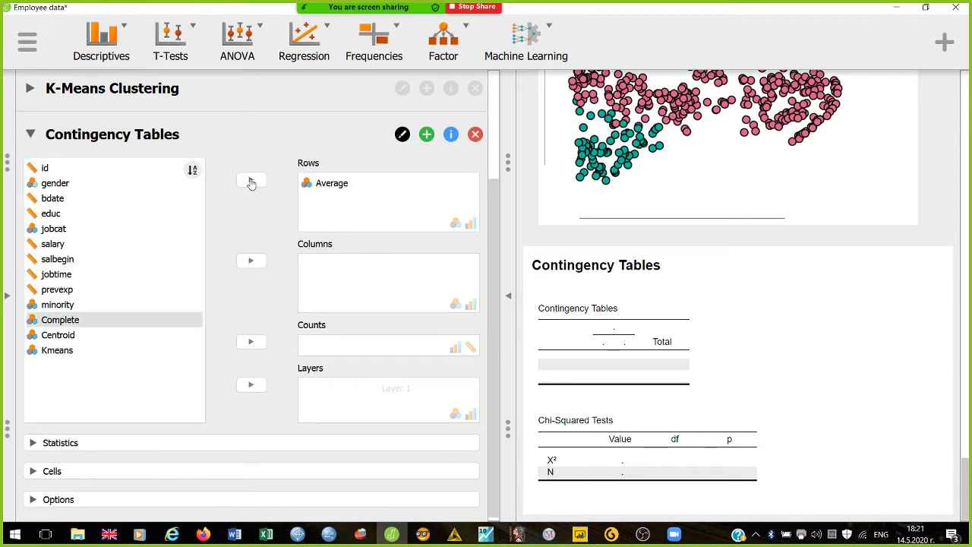
- Assign Complete, Centroid and Kmeans as the column variables of the contingency tables
left_click(65, 325)
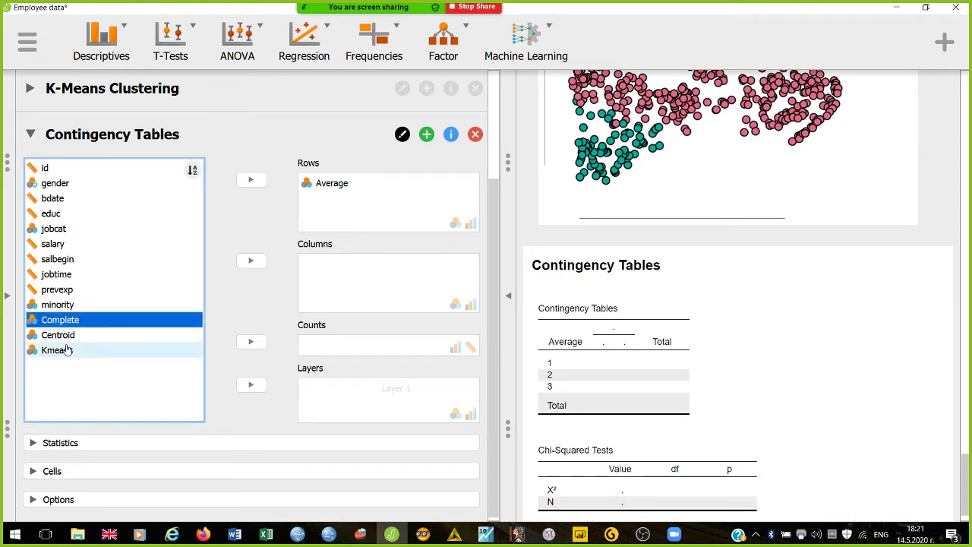
left_click(65, 350, "shift")
left_click(250, 261)
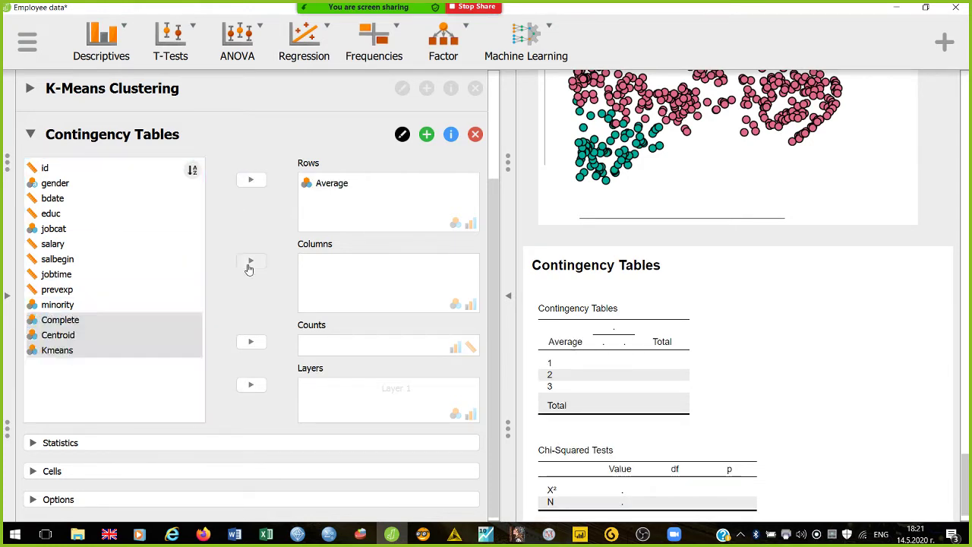
- Enable the nominal contingency coefficient in the statistics of the contingency tables
left_click(35, 443)
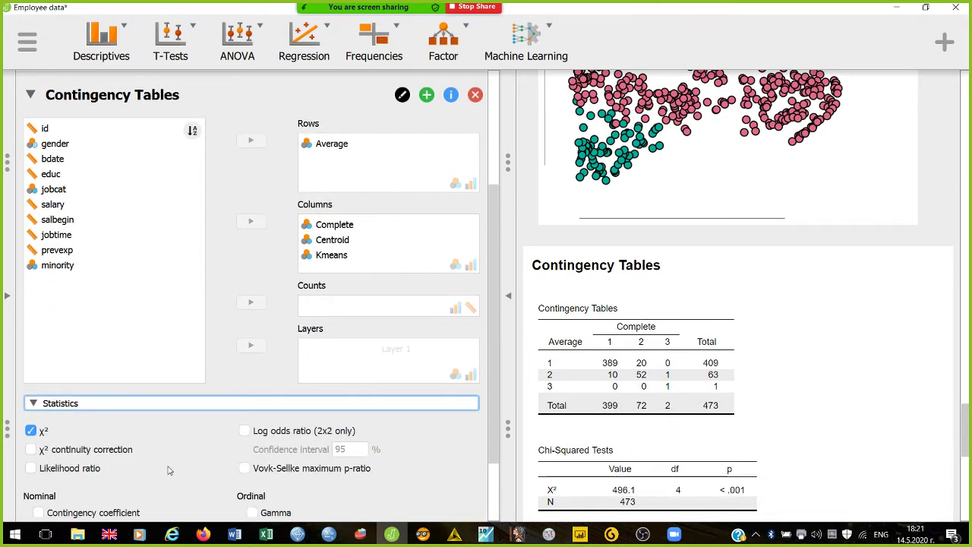
scroll(190, 444, "down", 2)
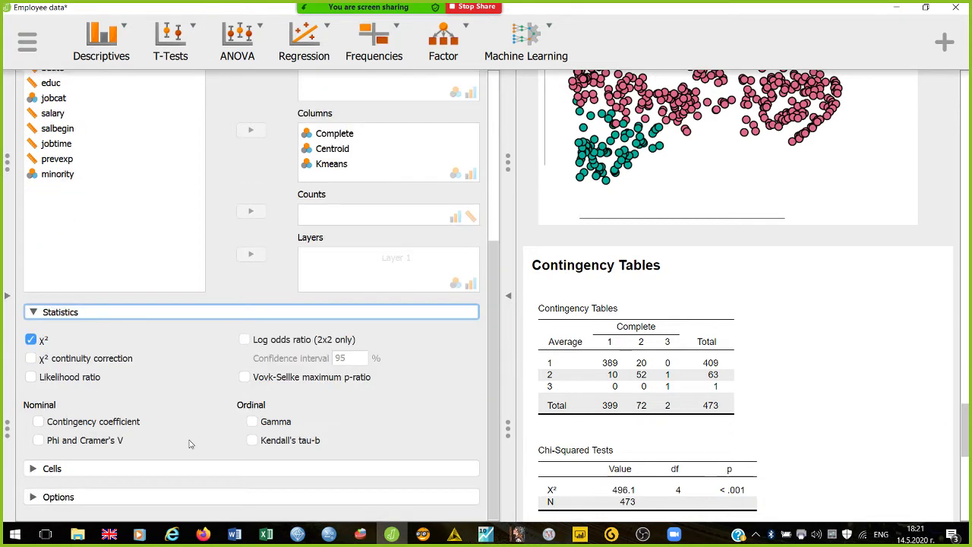
left_click(39, 423)
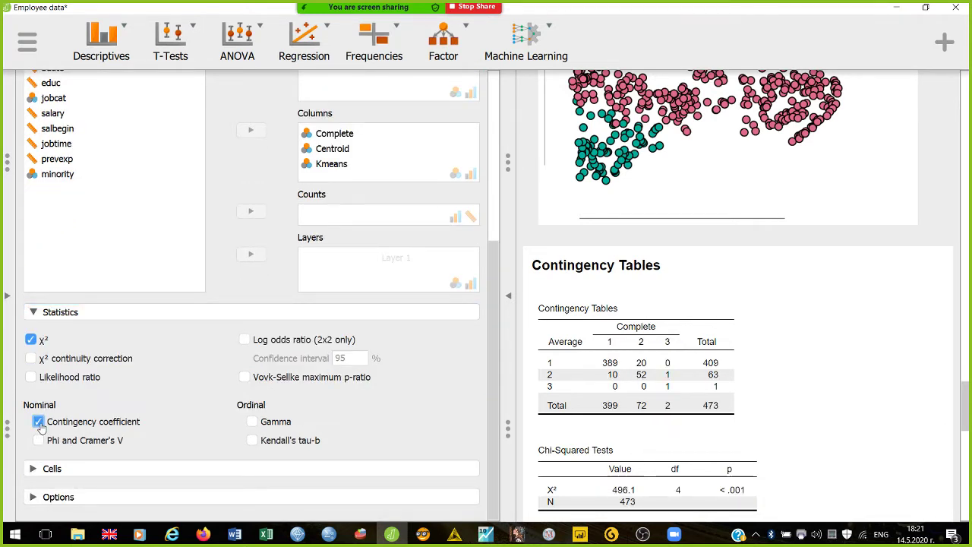
left_click(674, 536)
mouse_move(741, 492)
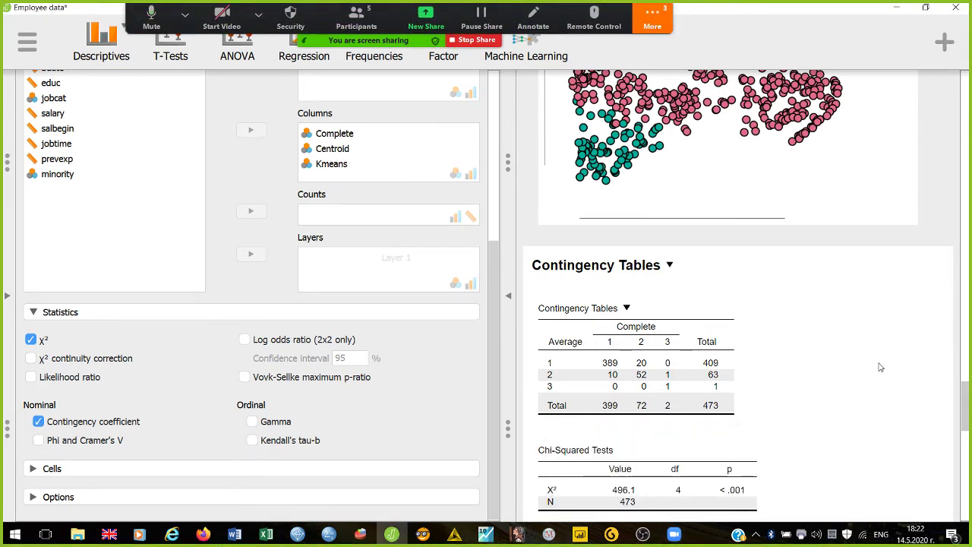
- Find the contingency coefficient for Average versus Complete, switch to Excel and enter 0,715 in cell C2
scroll(879, 368, "down", 2)
scroll(879, 367, "down", 1)
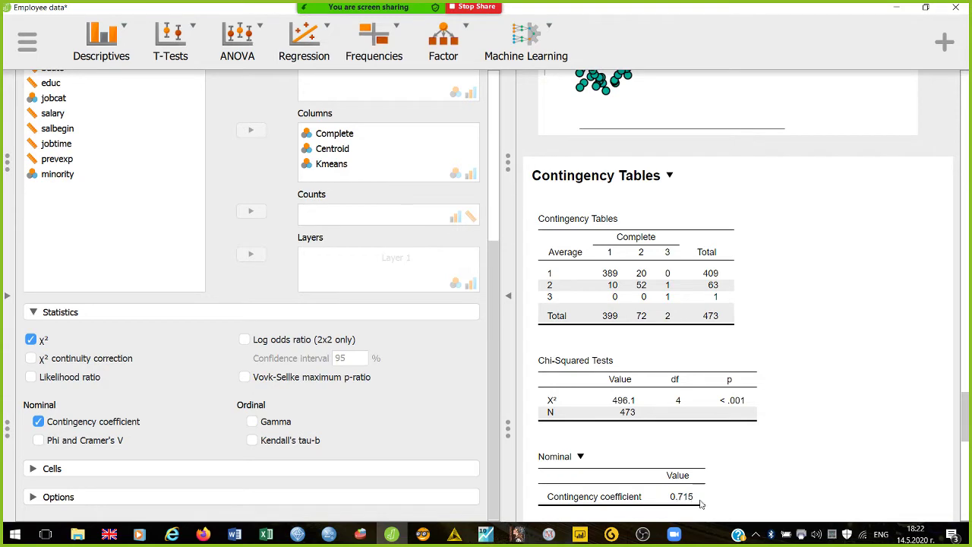
left_click(265, 534)
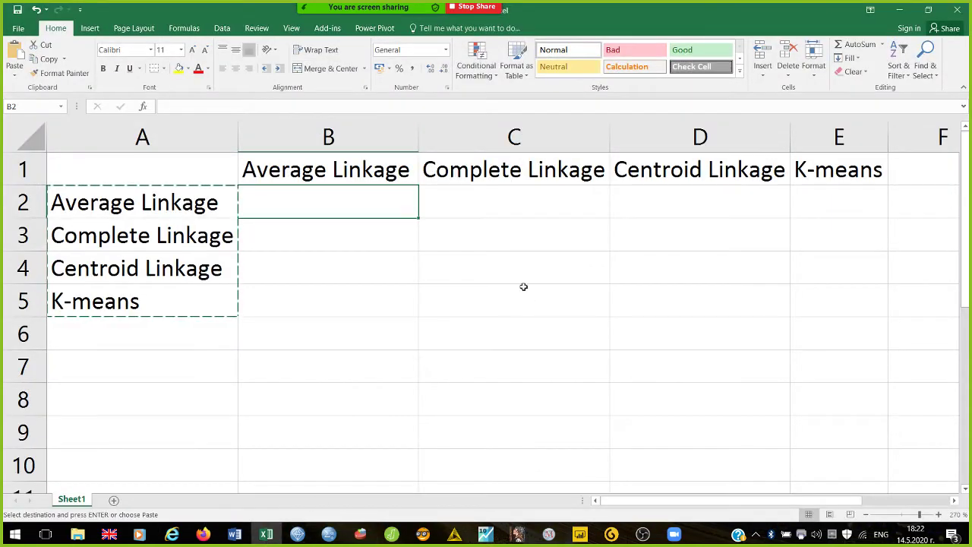
left_click(470, 206)
type(",715")
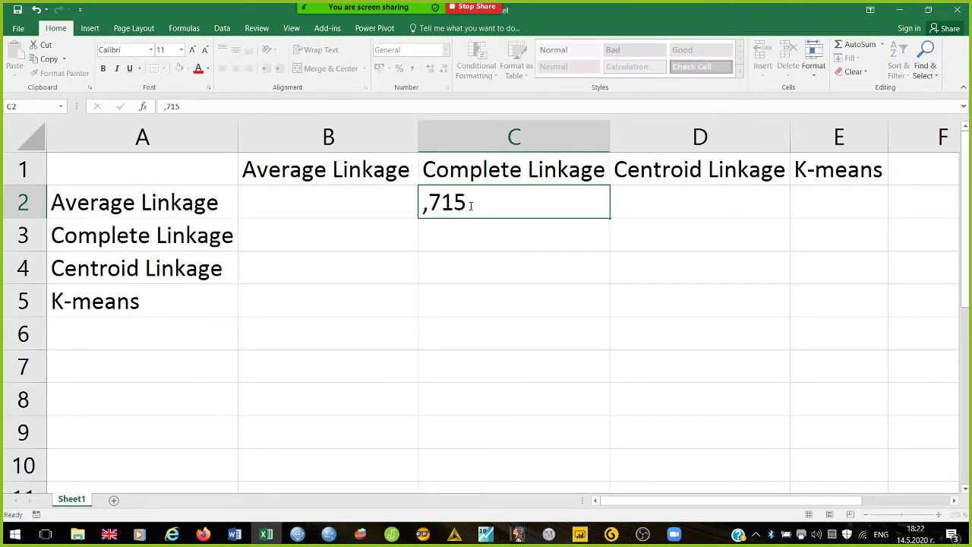
key("Tab")
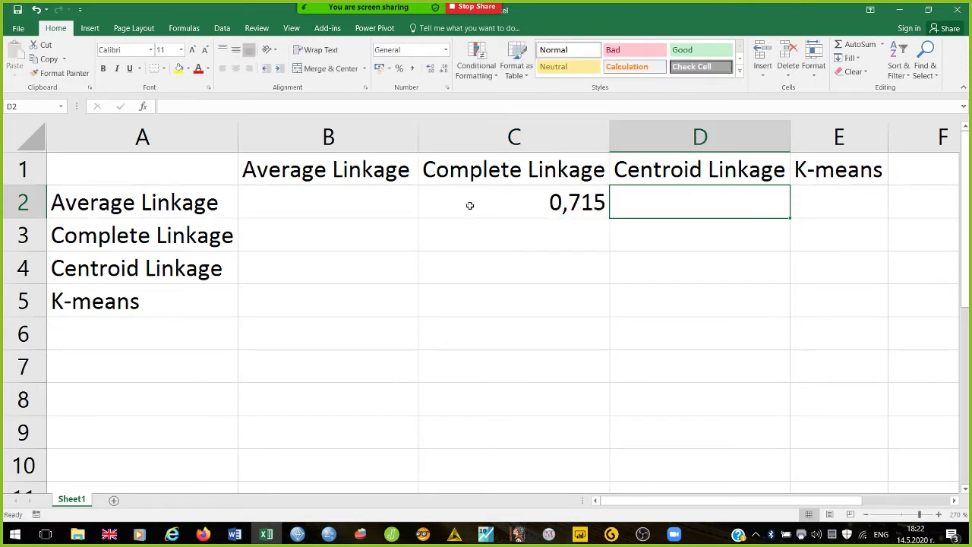
- Find the contingency coefficient for Average versus Centroid in JASP and enter 0,719 in cell D2 of the Excel matrix
left_click(392, 532)
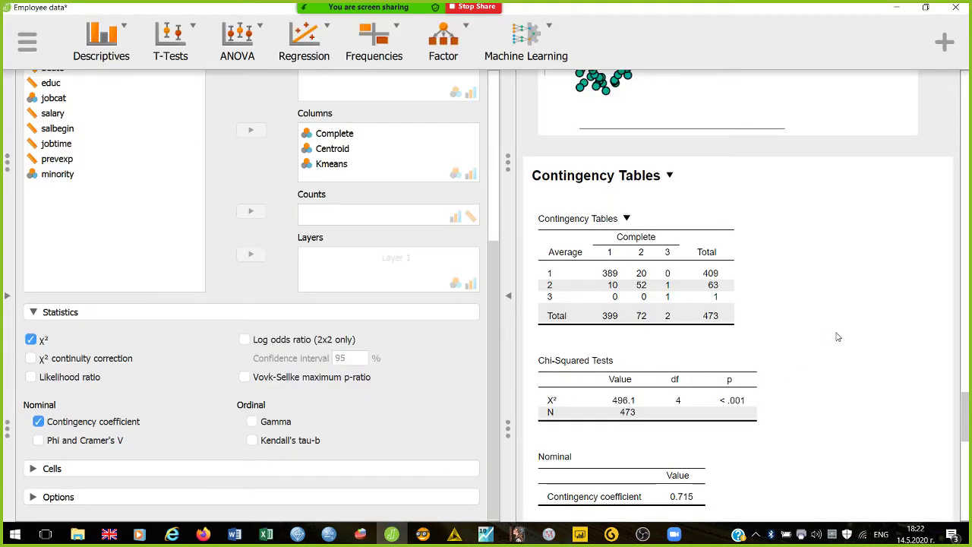
scroll(838, 336, "down", 5)
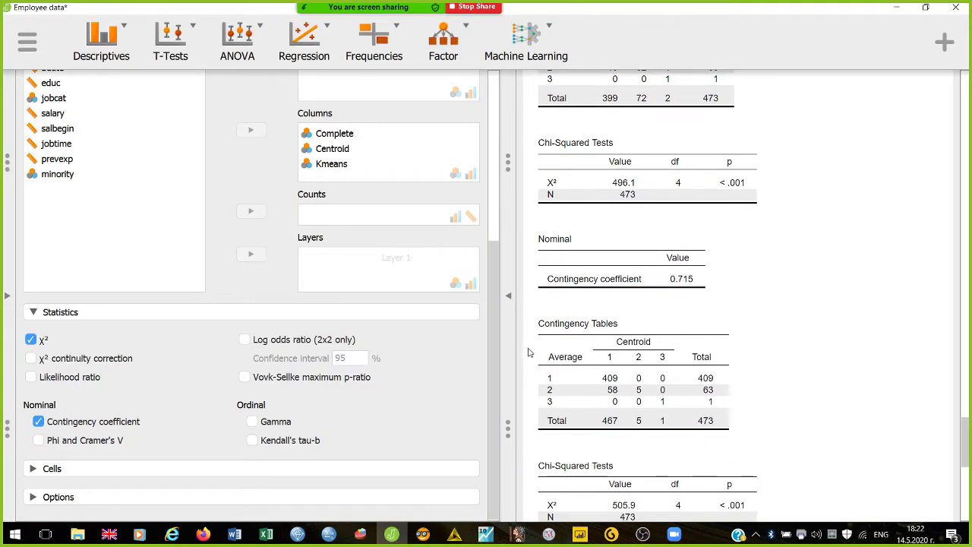
scroll(770, 350, "down", 1)
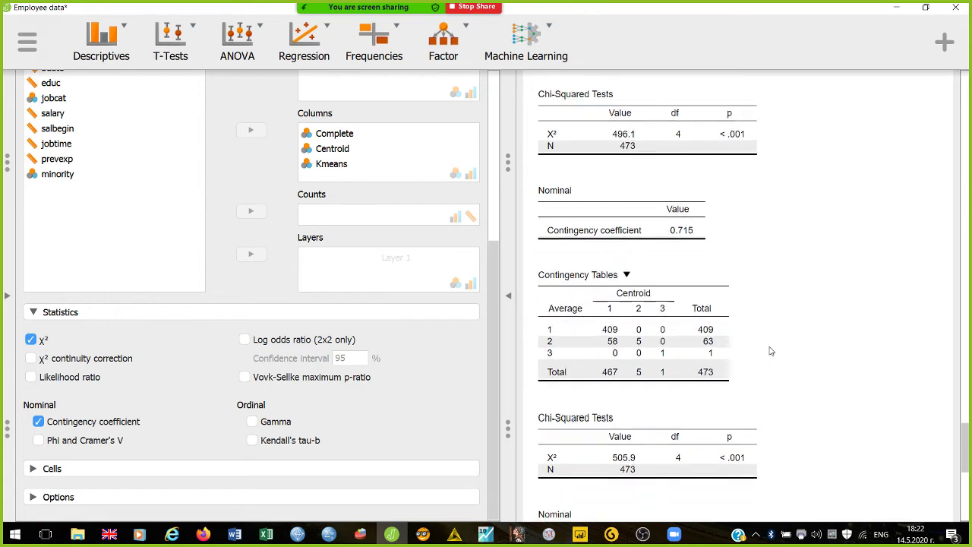
scroll(770, 351, "down", 1)
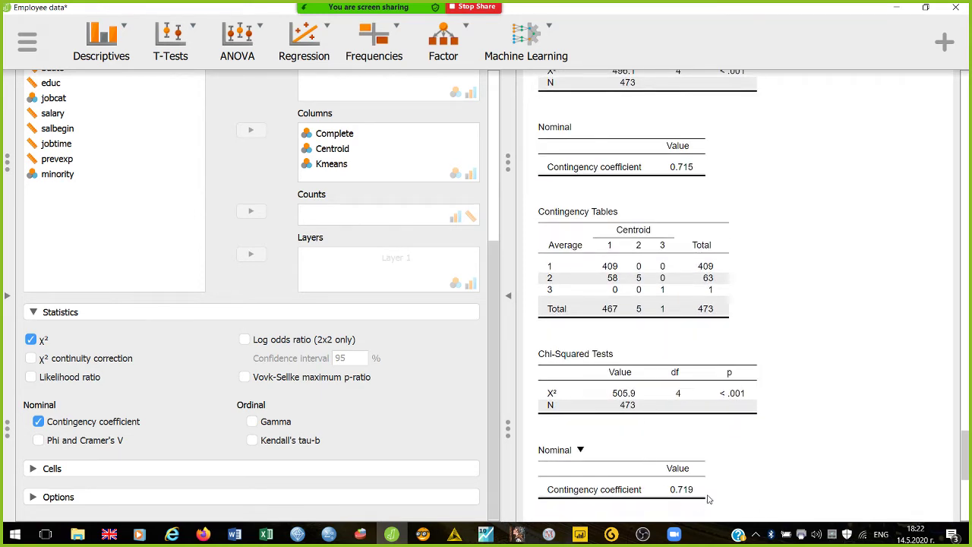
left_click(267, 535)
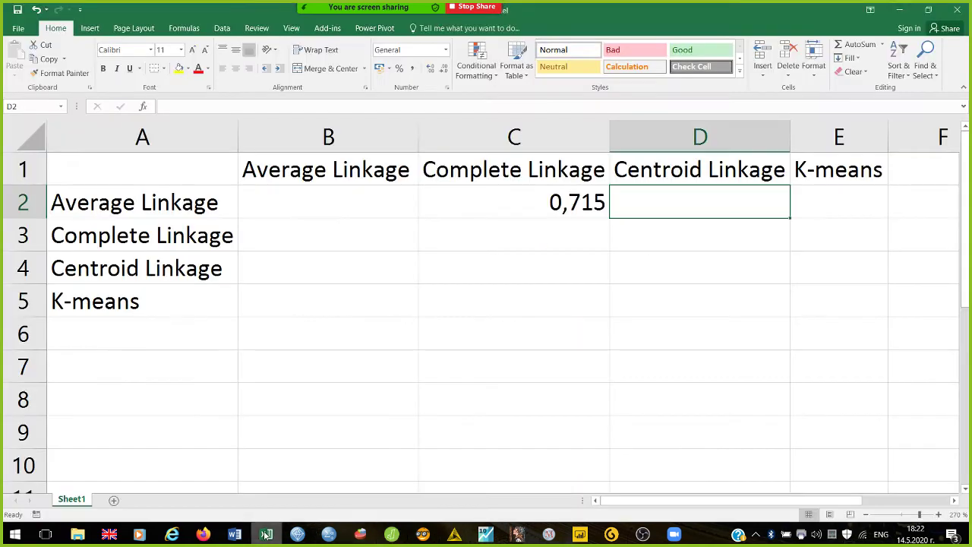
type(",719")
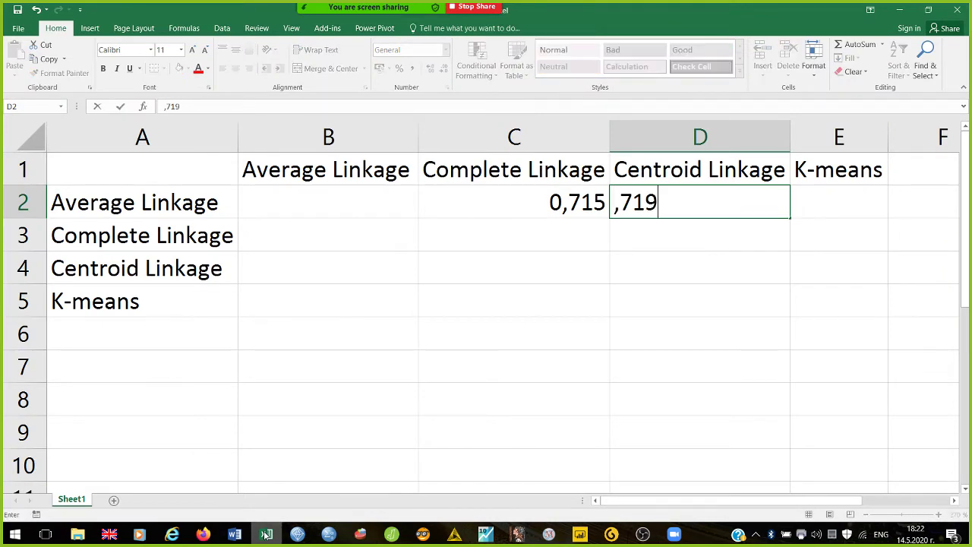
key("Tab")
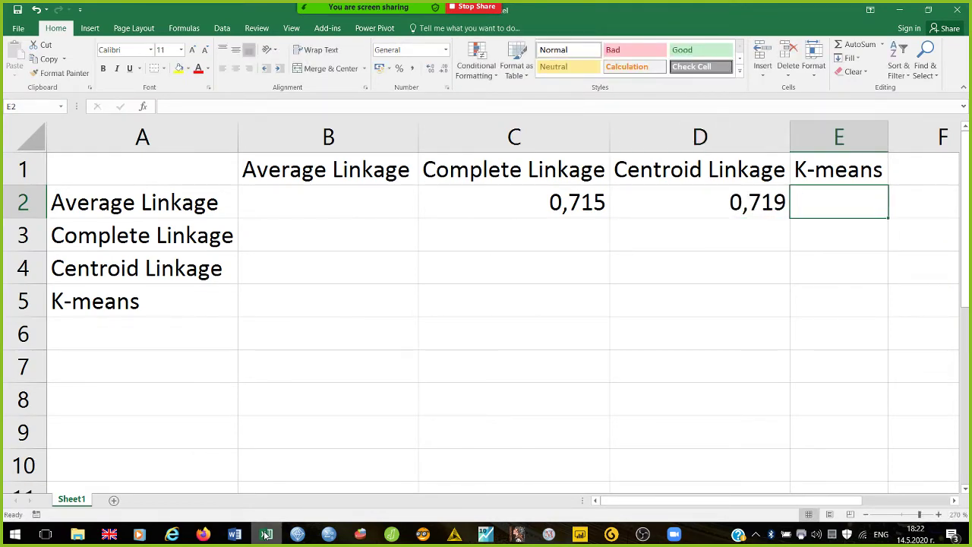
- Find the contingency coefficient for Average versus Kmeans in JASP and enter 0,621 in cell E2 of the Excel matrix
left_click(266, 535)
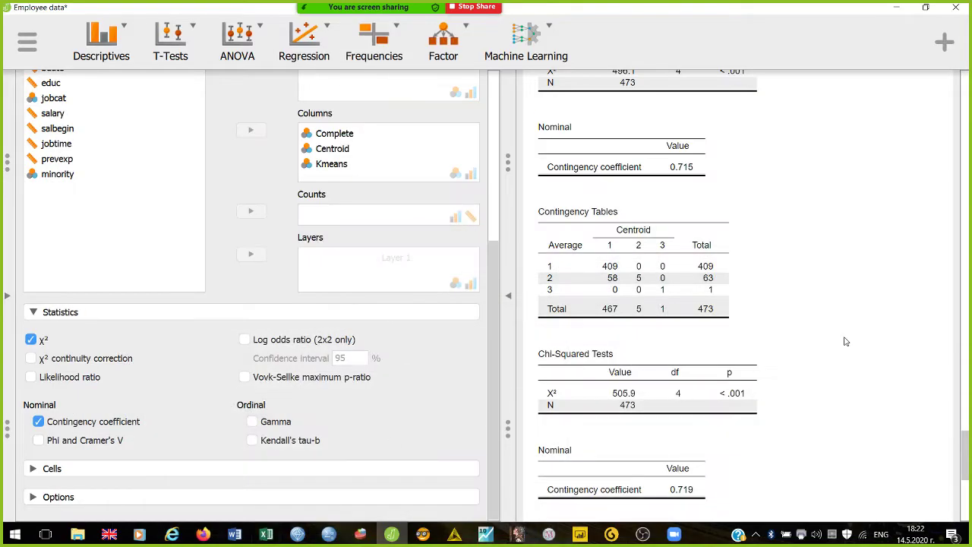
scroll(851, 341, "down", 1)
scroll(851, 341, "down", 3)
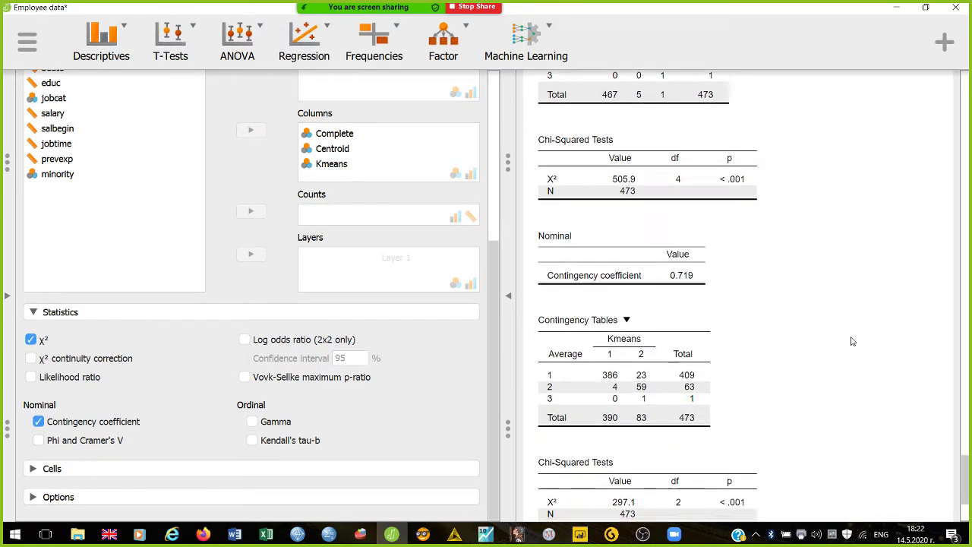
scroll(851, 341, "down", 1)
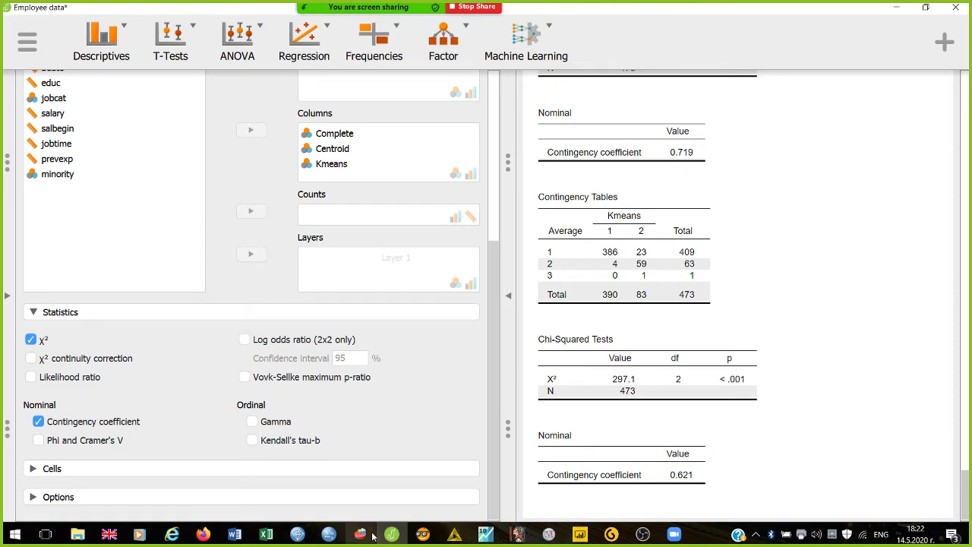
left_click(398, 536)
left_click(395, 535)
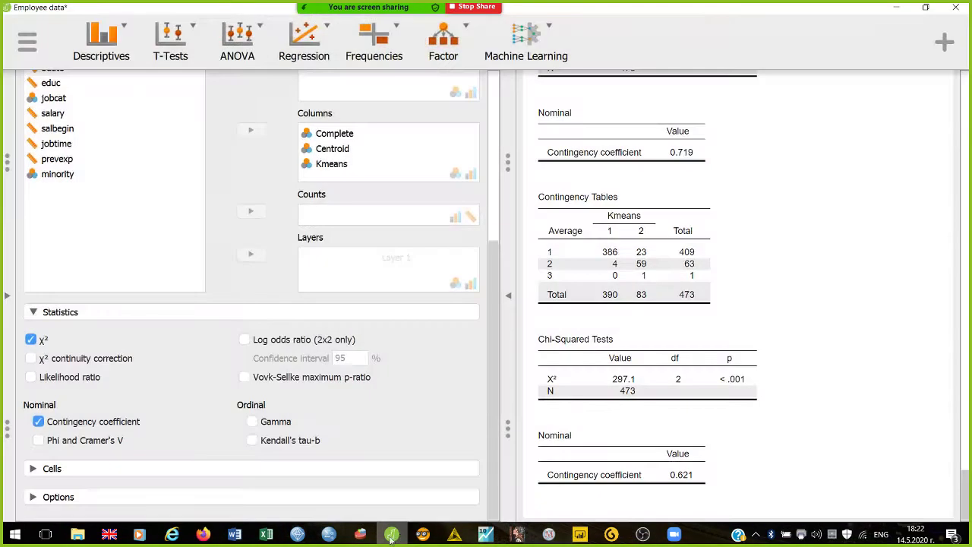
left_click(267, 535)
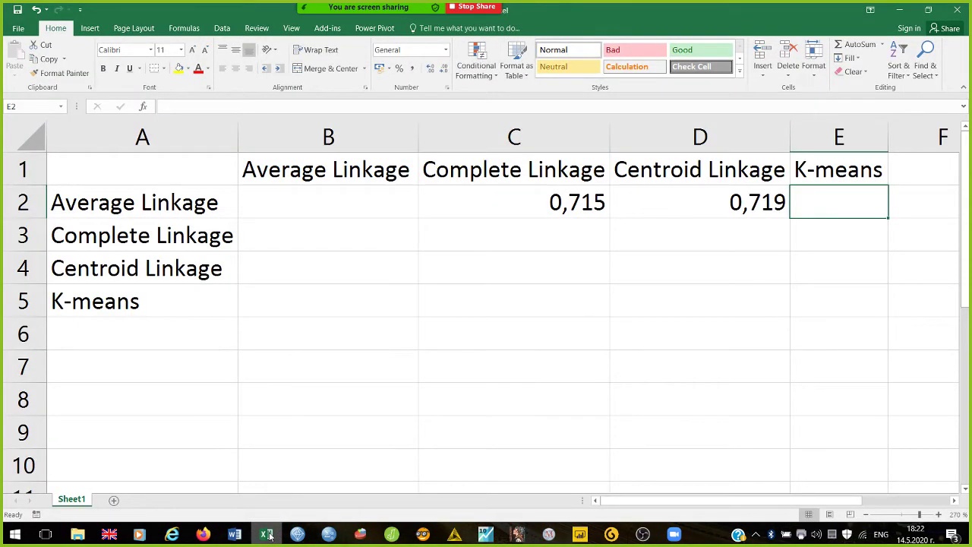
type("0,621")
key("Tab")
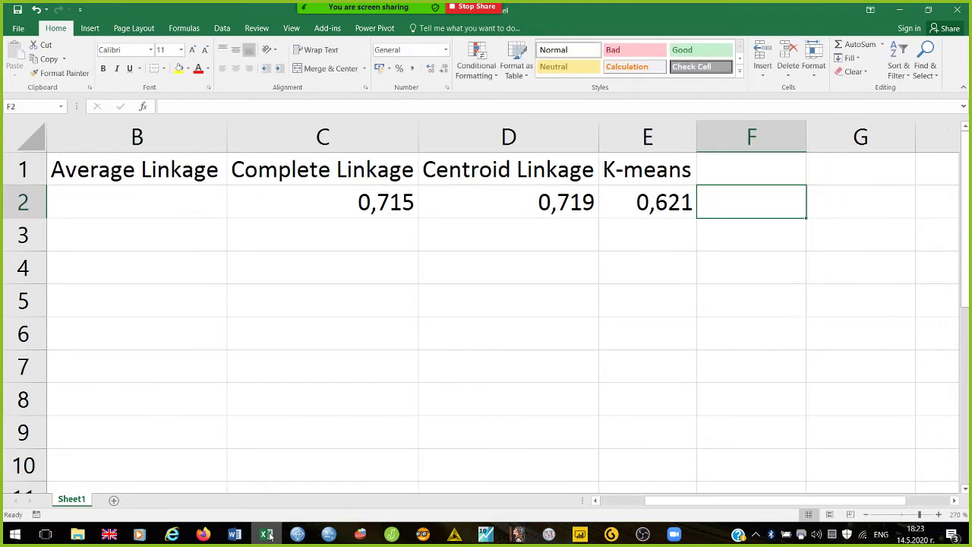
- Copy the coefficients in C2:E2 and paste them transposed down the Average Linkage column starting at B3
key("Left")
key("Left")
key("Left")
key("Left")
key("Left")
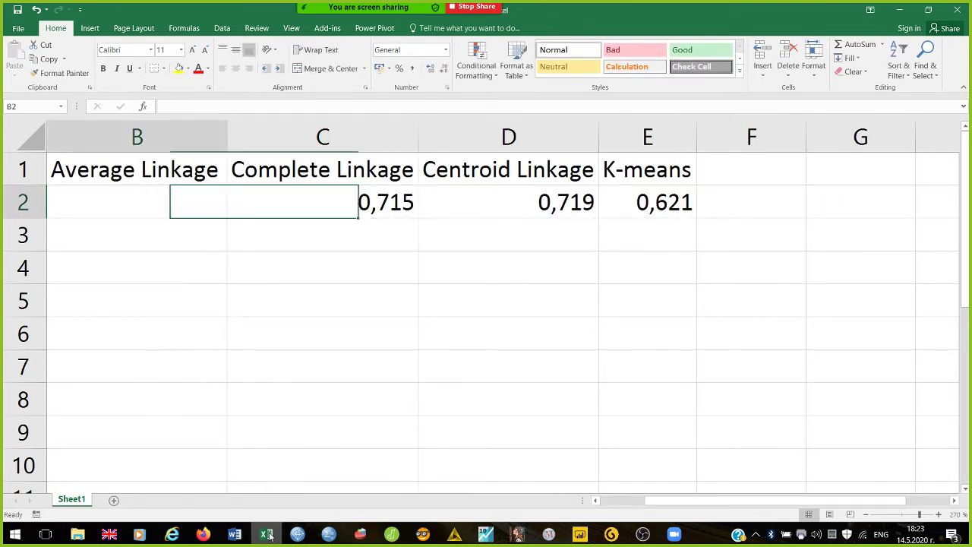
type("Average Linkage Complete Linkage Centroid Linkage K-means")
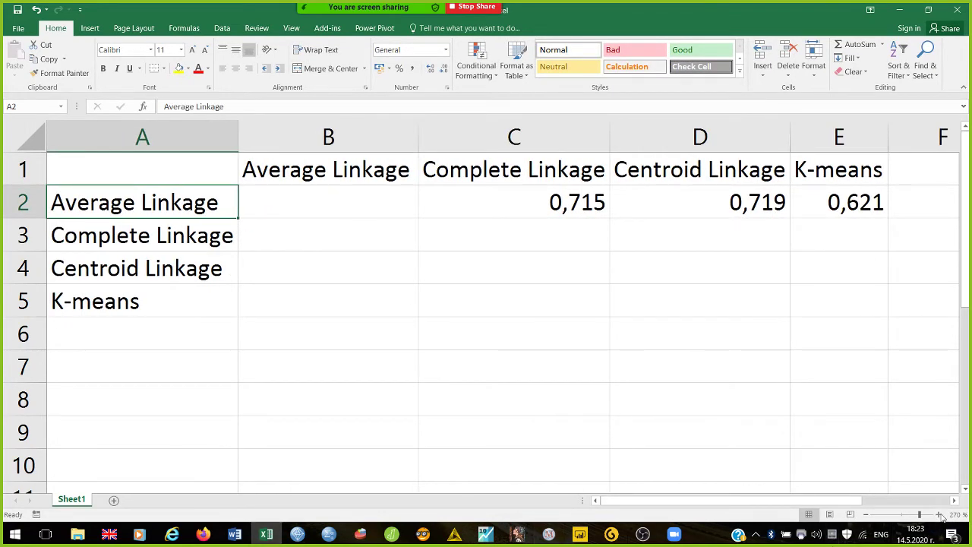
left_click(868, 516)
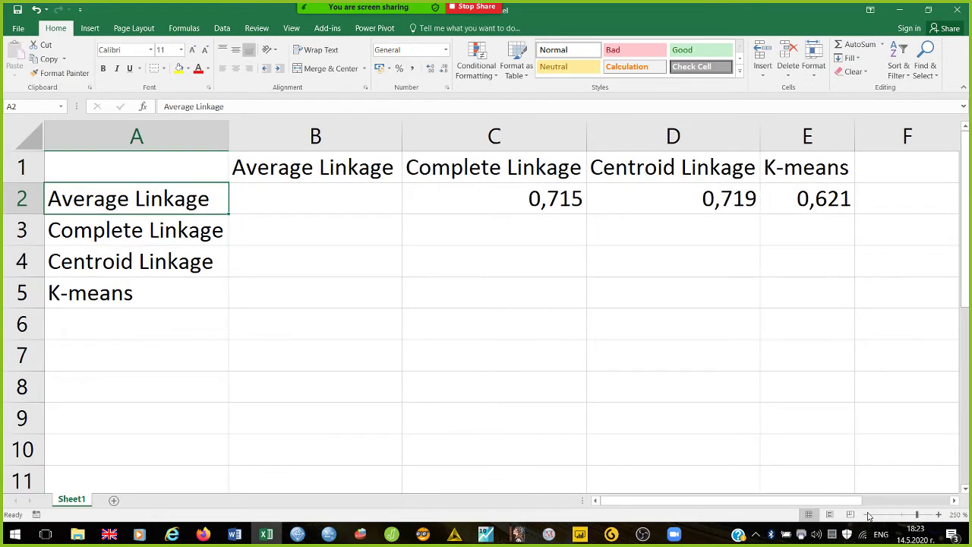
left_click(868, 517)
left_click(541, 184)
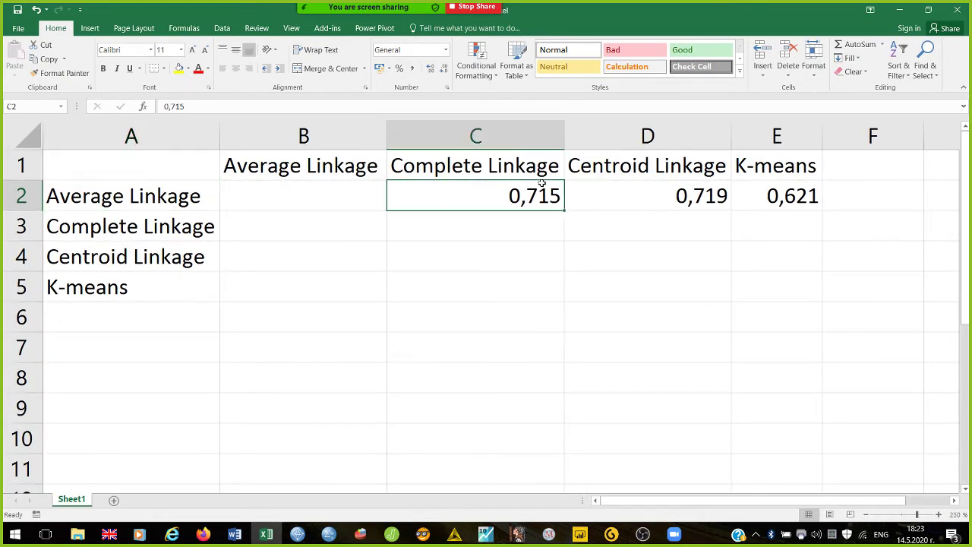
key("shift+Right")
key("shift+Right")
key("ctrl+c")
left_click(541, 184)
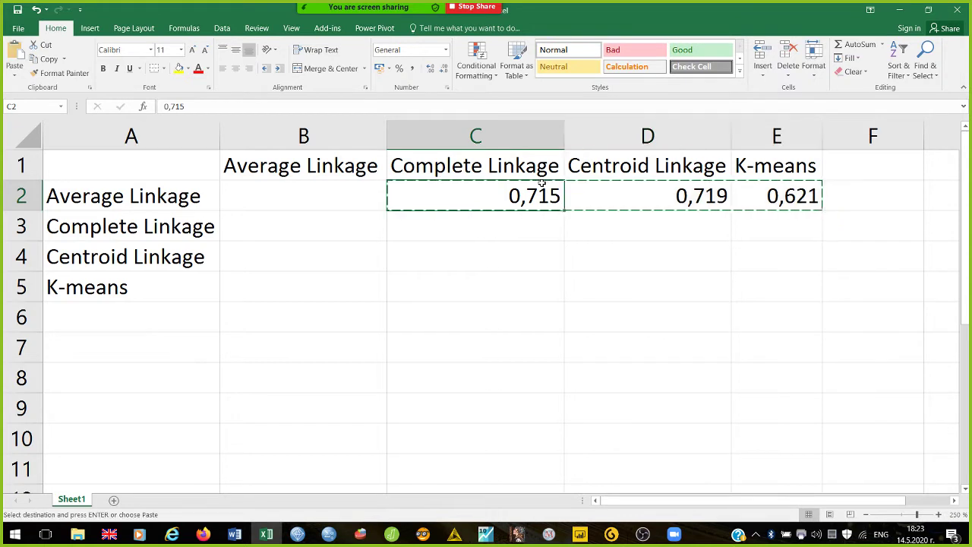
right_click(310, 220)
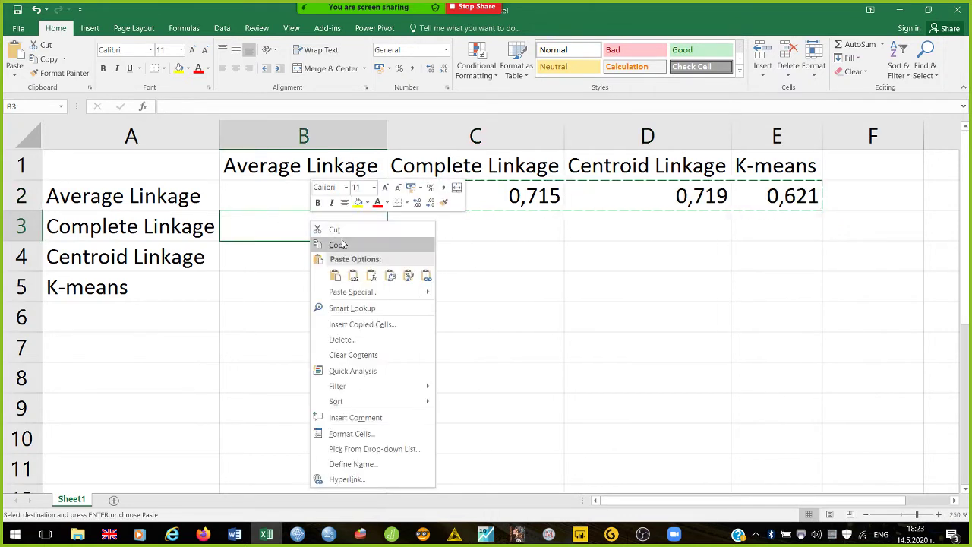
left_click(386, 275)
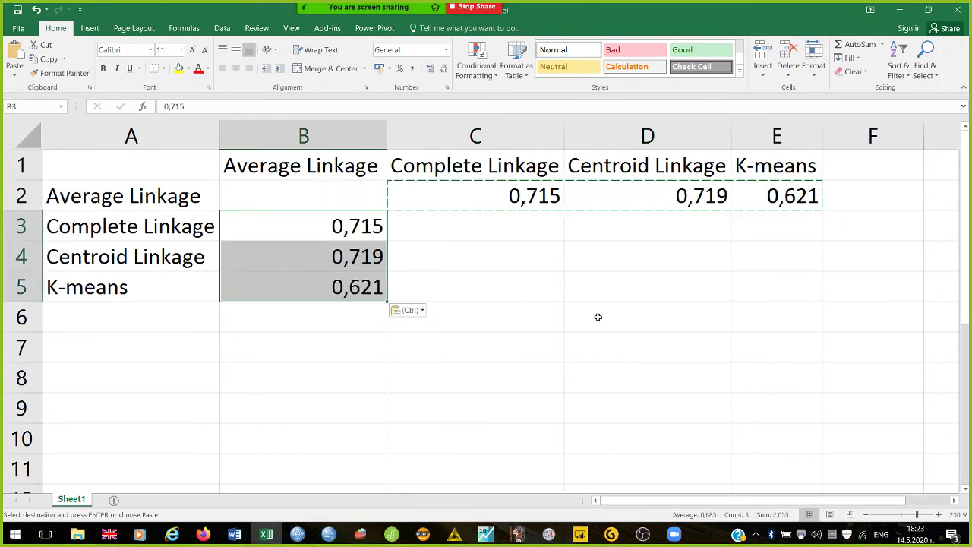
- Select cell D3, switch to JASP and replace Average with Complete as the row variable, taking Complete out of the column variables
key("Right")
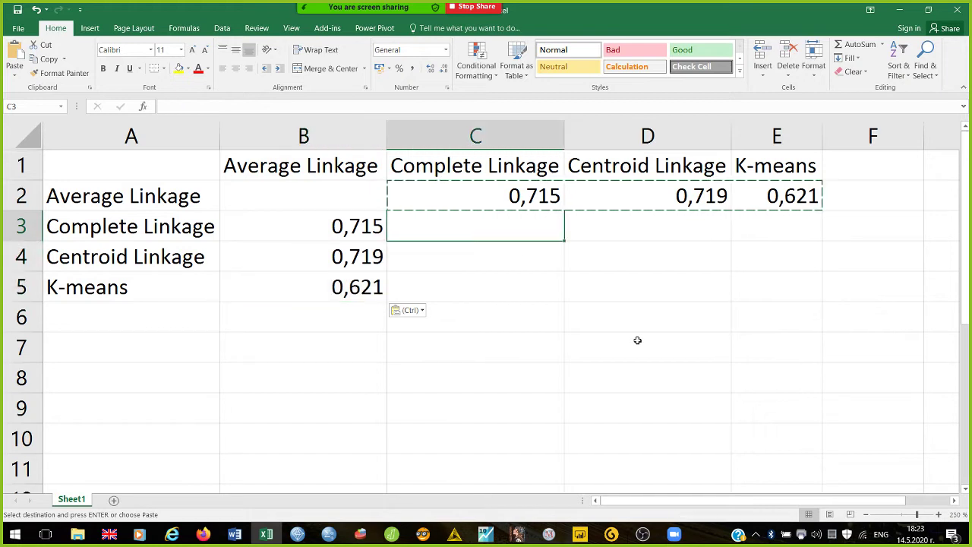
key("Right")
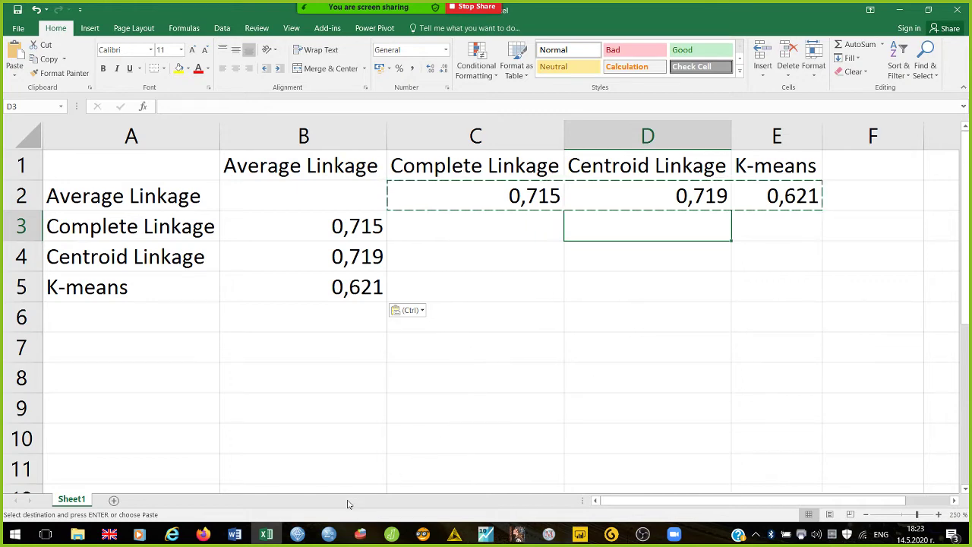
left_click(392, 535)
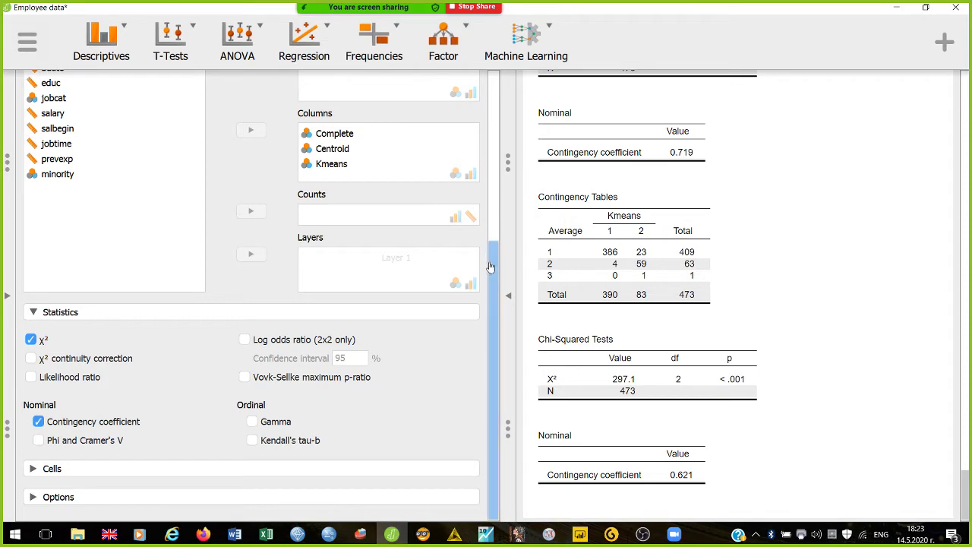
scroll(354, 260, "up", 5)
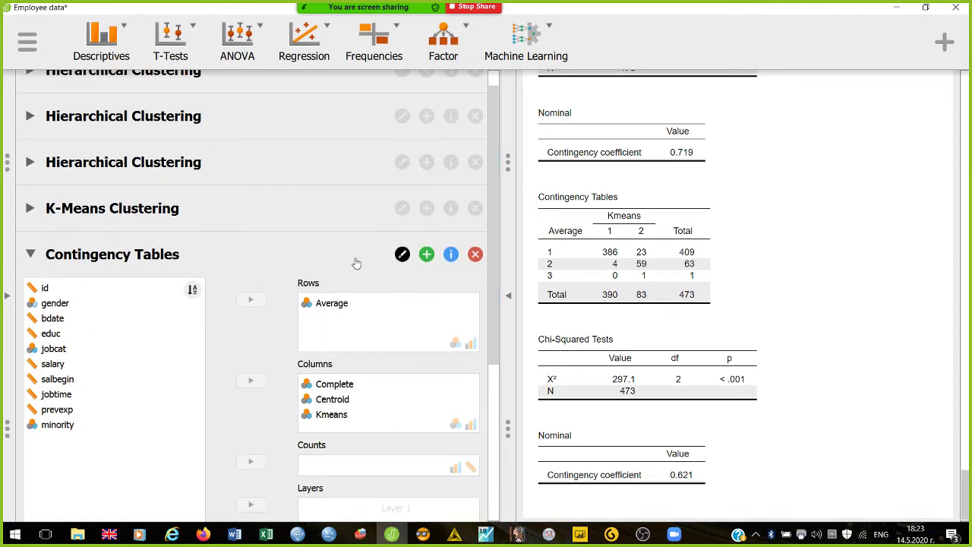
left_click(337, 310)
left_click(251, 301)
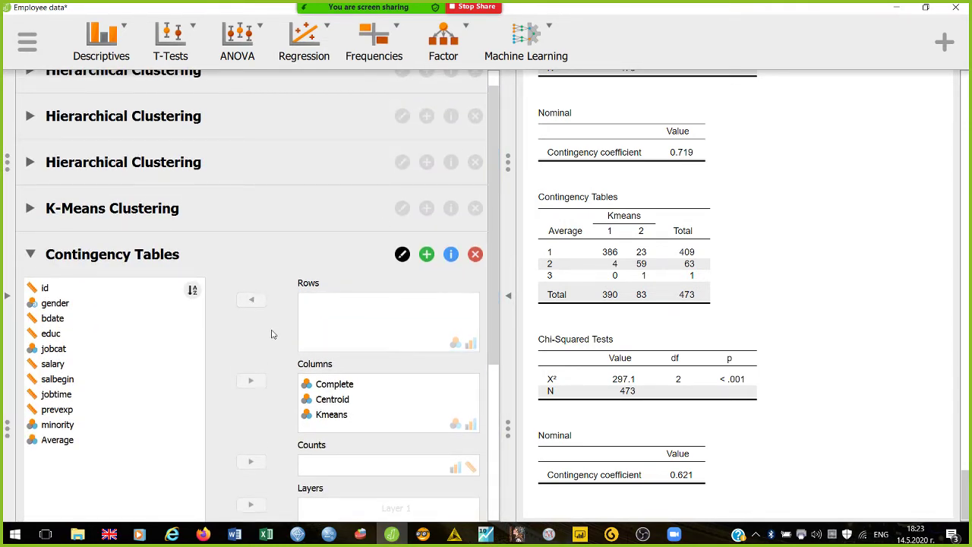
left_click(319, 385)
left_click_drag(319, 384, 346, 307)
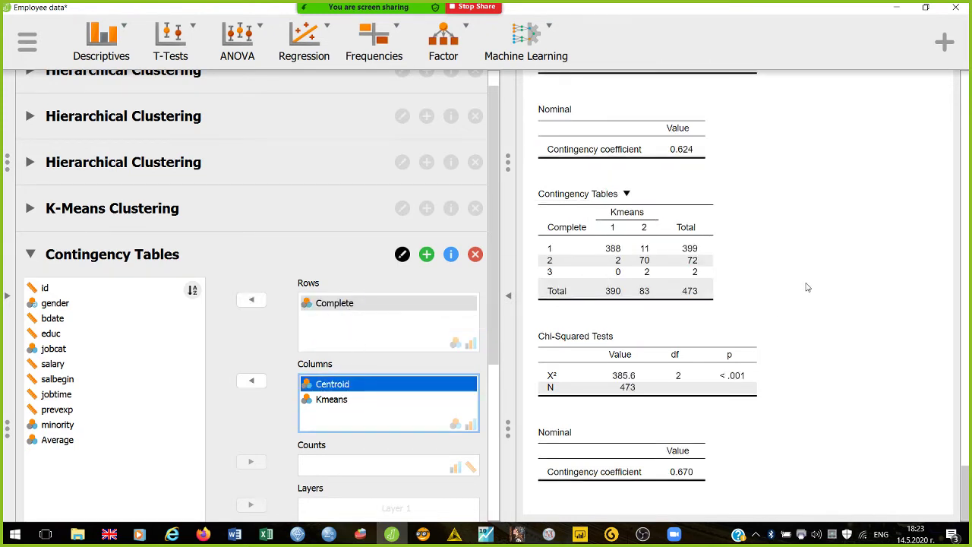
scroll(807, 287, "up", 1)
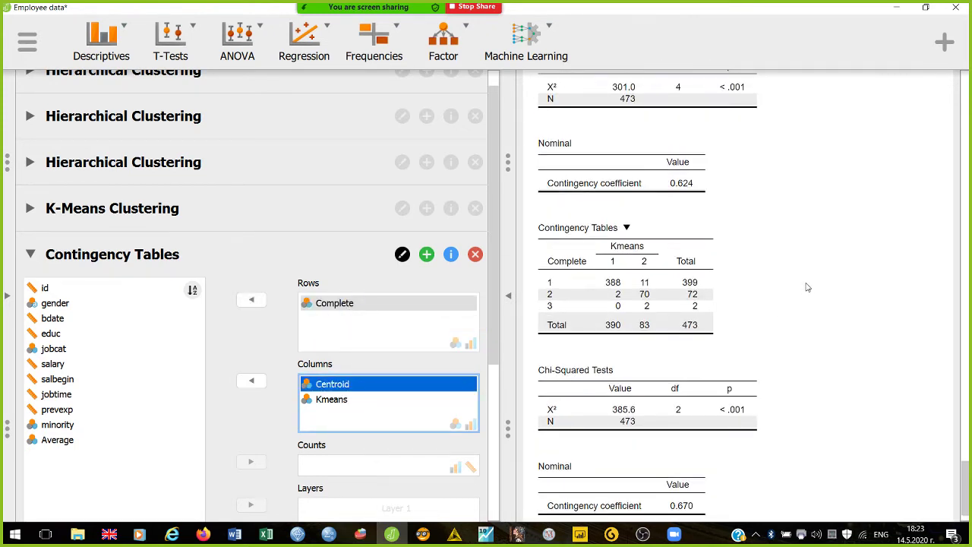
- Find the contingency coefficient for Complete versus Centroid in JASP and enter 0,624 in cell D3 of the Excel matrix
scroll(807, 287, "up", 7)
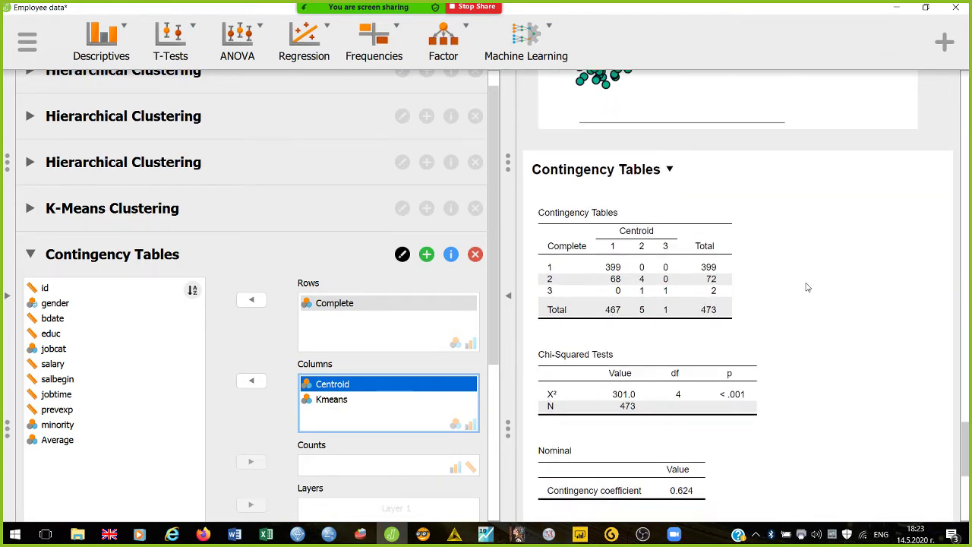
scroll(807, 287, "down", 1)
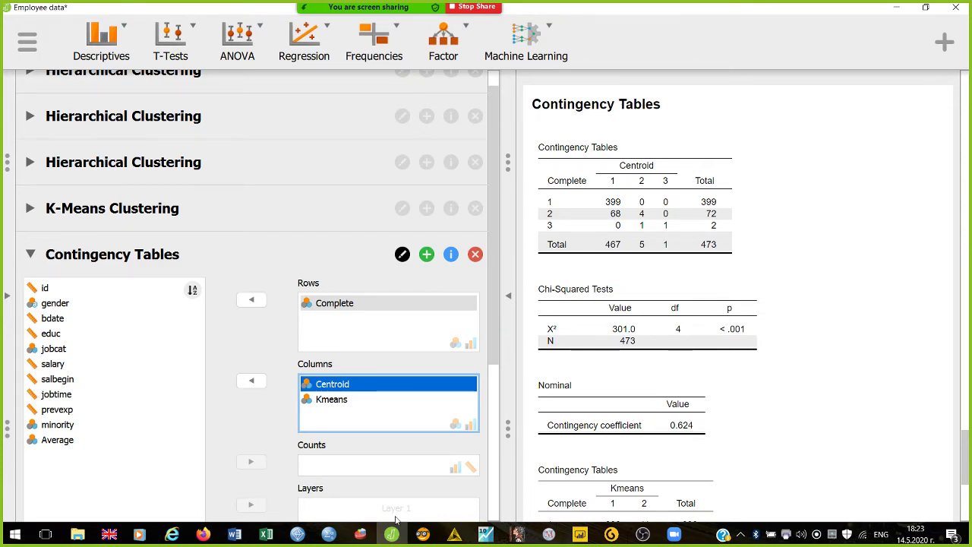
left_click(266, 535)
type(",624")
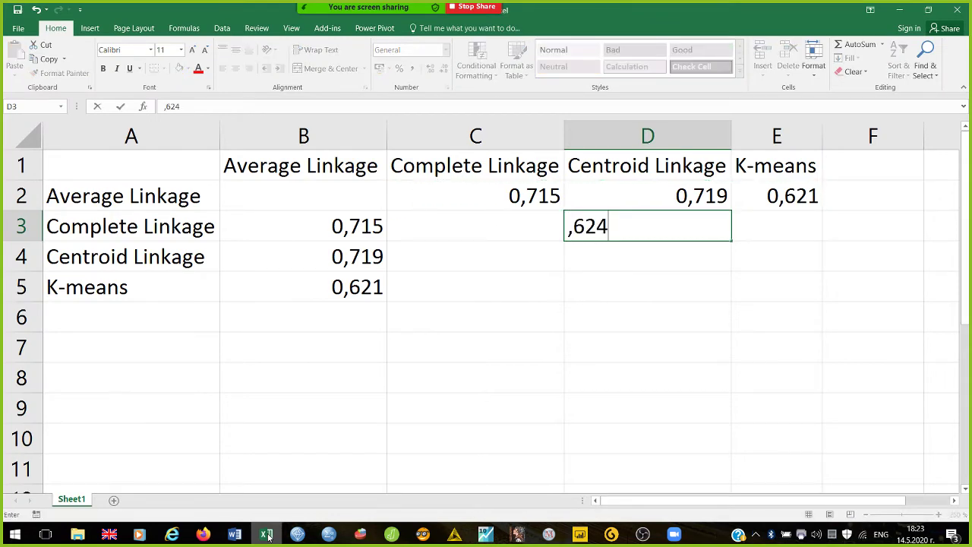
key("Tab")
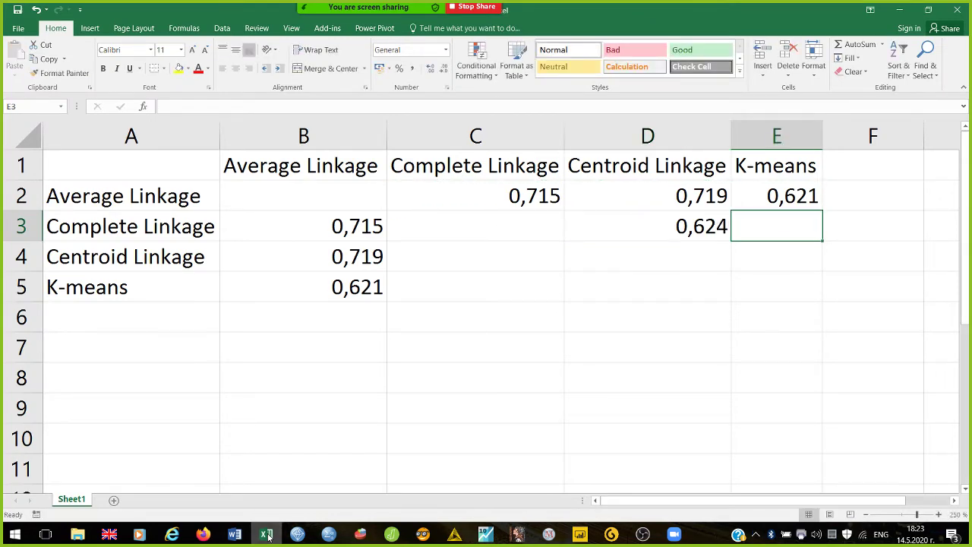
- Find the contingency coefficient for Complete versus Kmeans in JASP and enter 0,67 in cell E3 of the Excel matrix
left_click(265, 535)
scroll(826, 348, "down", 1)
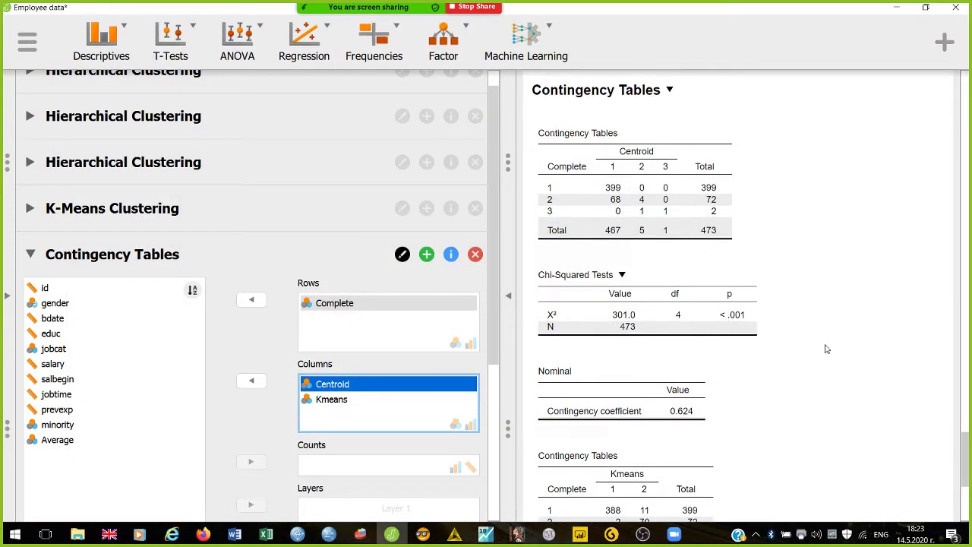
scroll(826, 348, "down", 3)
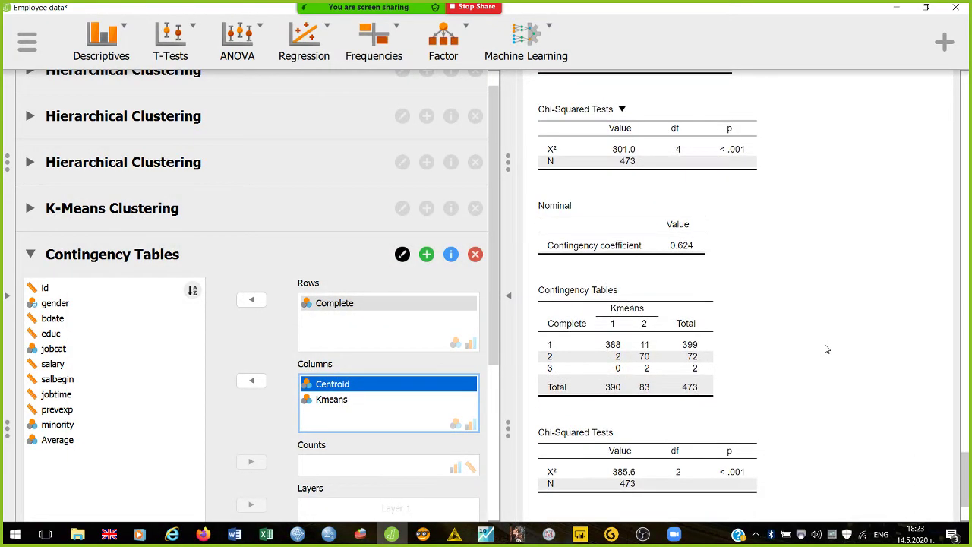
scroll(826, 348, "down", 2)
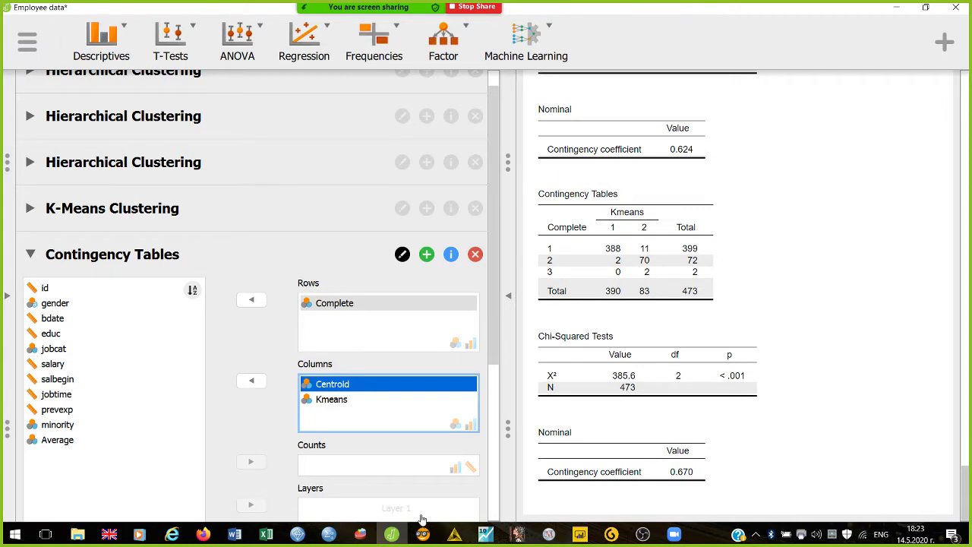
left_click(266, 534)
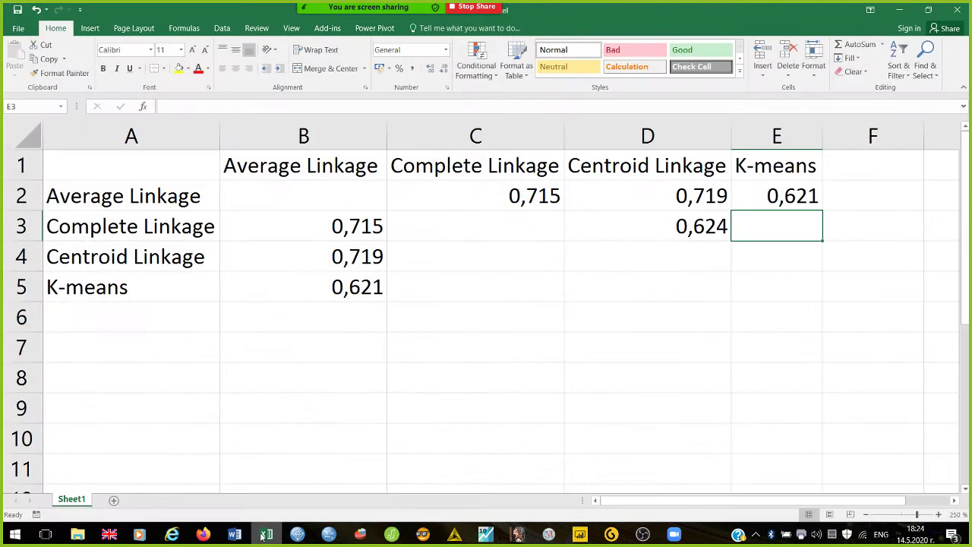
type(",67")
key("Return")
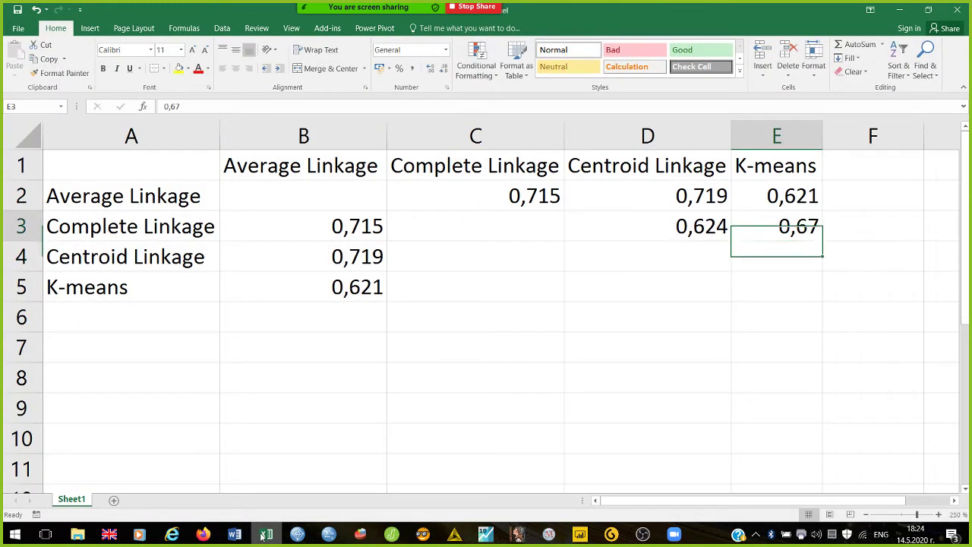
- Copy the coefficients in D3:E3 and paste them transposed down the Complete Linkage column starting at C4
left_click_drag(684, 226, 782, 226)
key("ctrl+c")
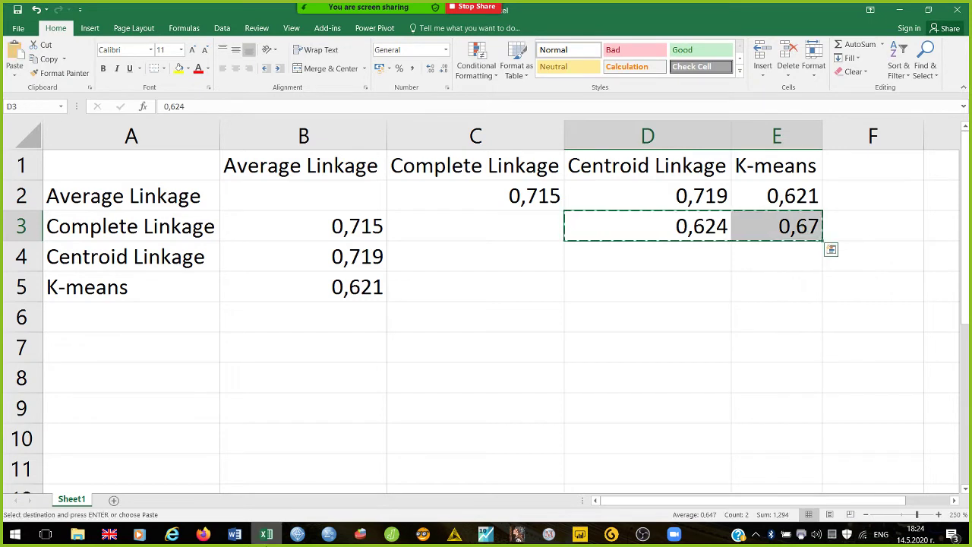
right_click(434, 262)
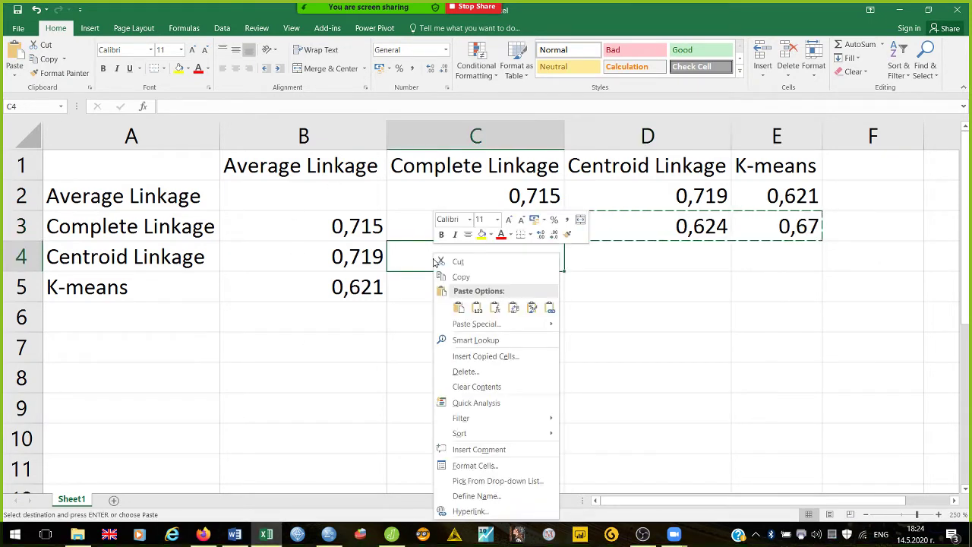
left_click(513, 307)
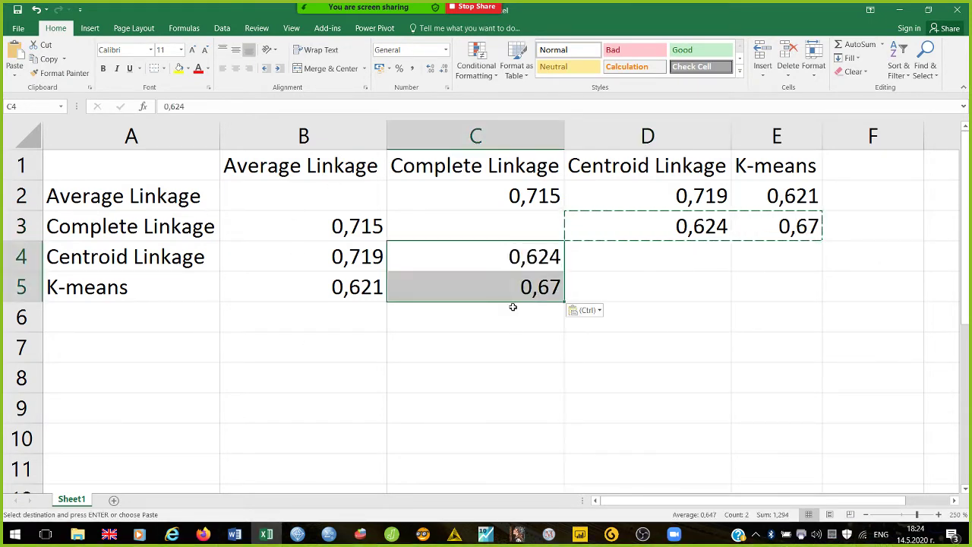
- Select cell E4, switch to JASP and replace Complete with Centroid as the row variable, leaving only Kmeans as the column variable
key("Right")
key("Right")
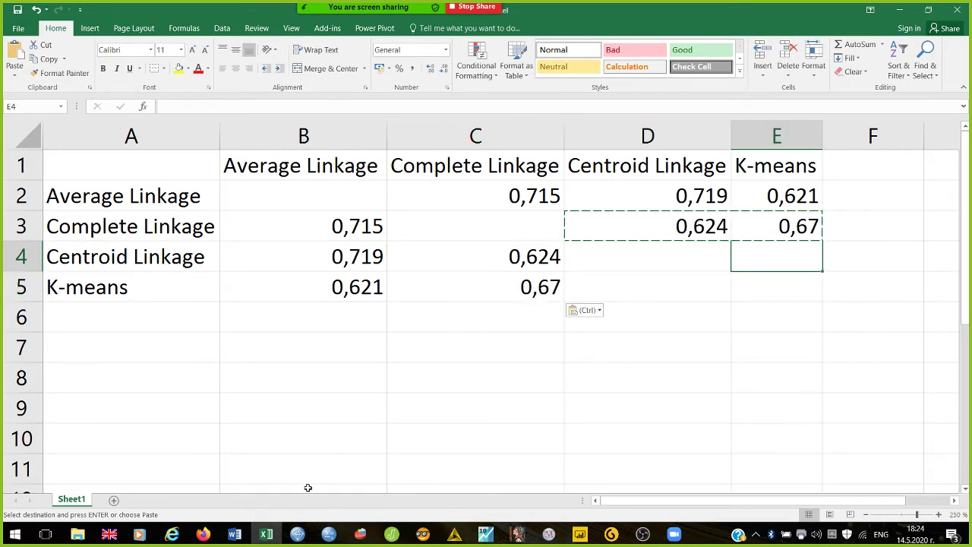
left_click(392, 535)
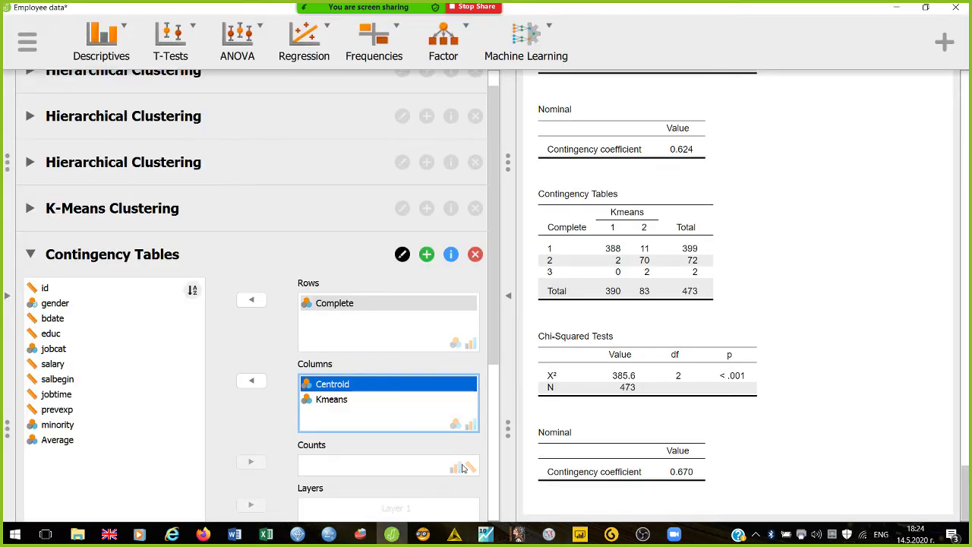
left_click(325, 304)
left_click(252, 301)
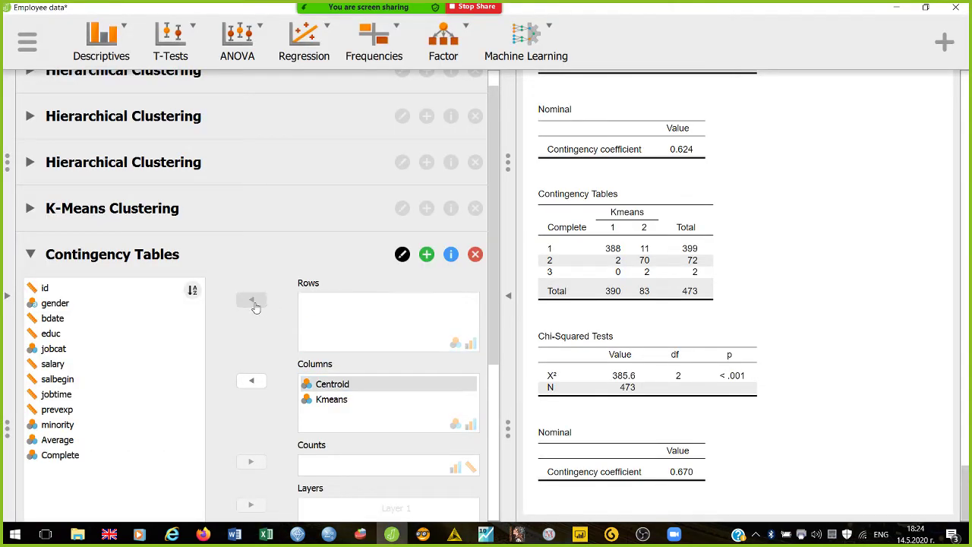
left_click(318, 385)
left_click_drag(324, 347, 328, 304)
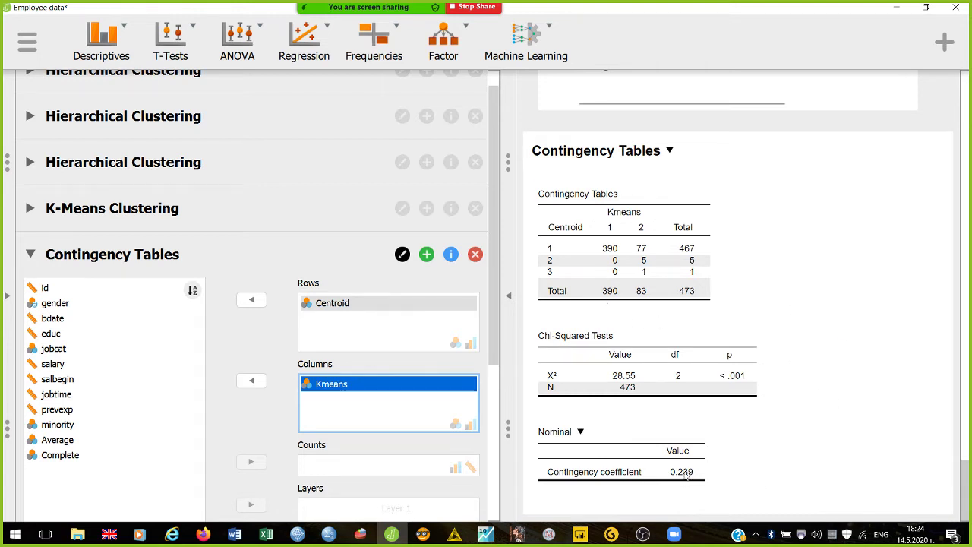
- Enter the Centroid versus Kmeans coefficient 0,239 in cell E4 of the Excel matrix and copy it to cell D5
left_click(267, 538)
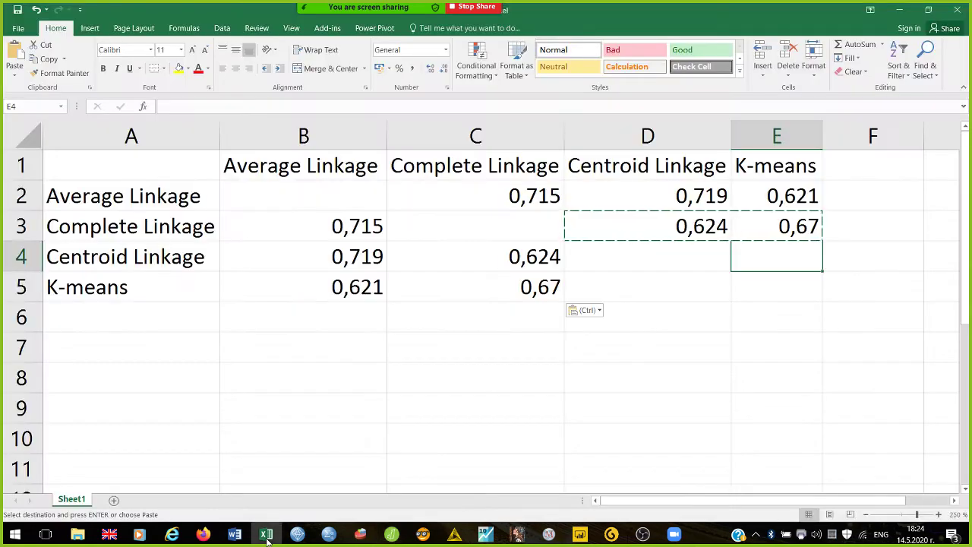
type("0,239")
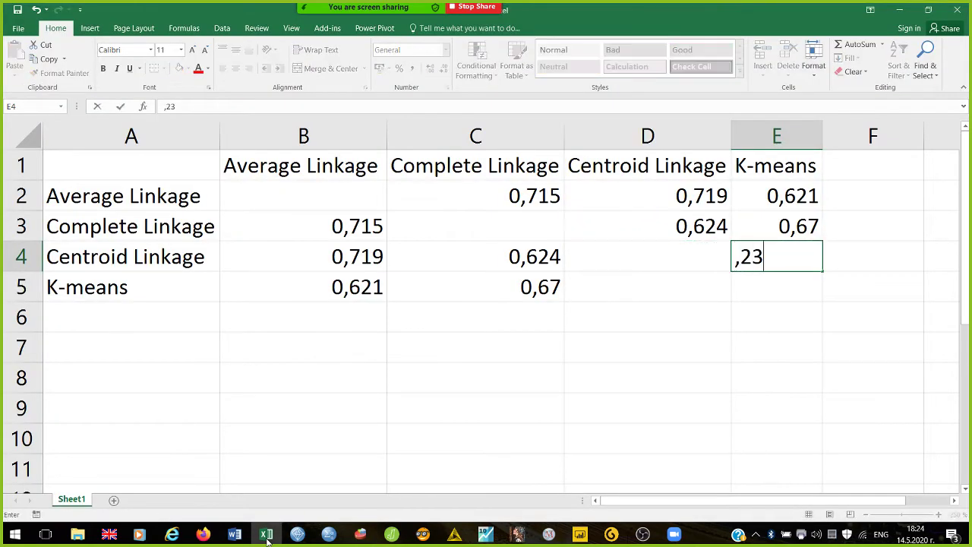
key("Return")
key("Up")
key("ctrl+c")
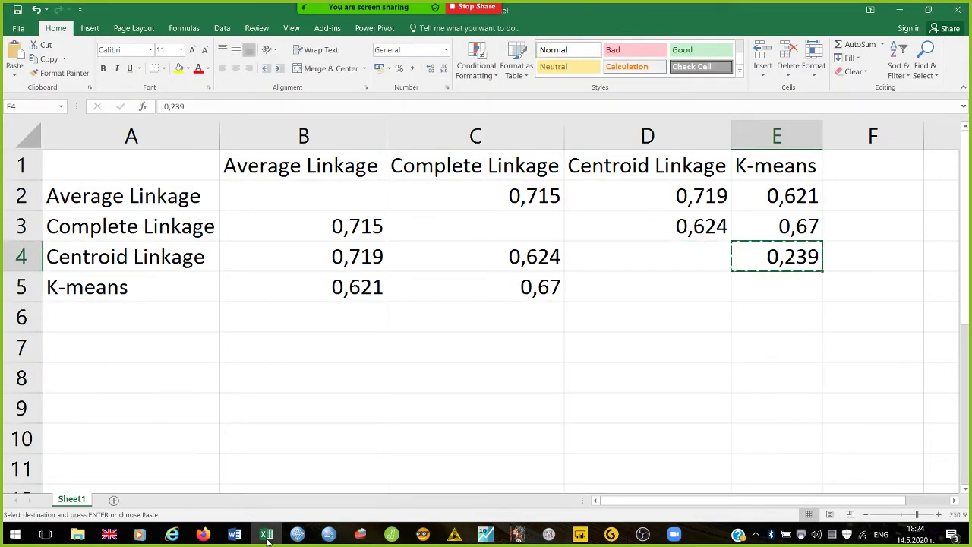
key("Left")
key("Down")
key("Return")
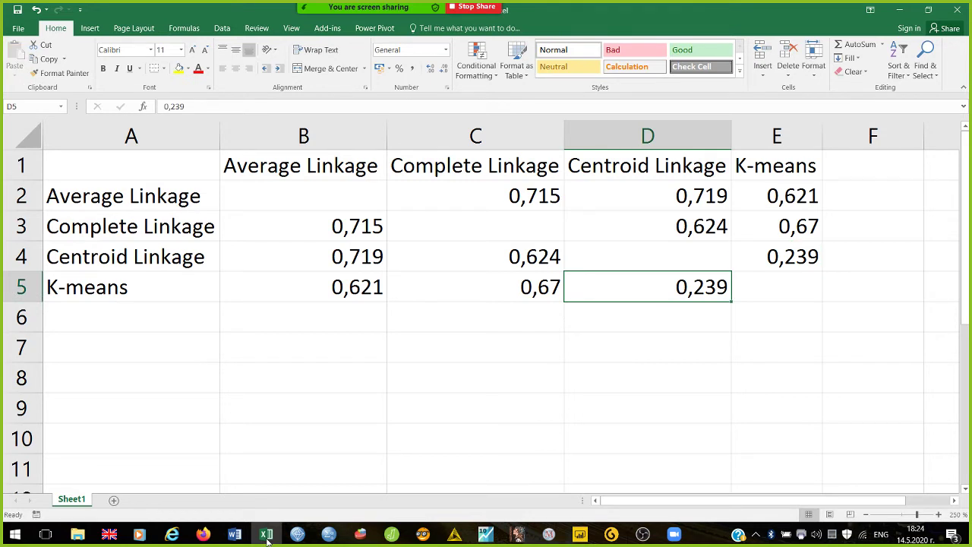
- Apply the green-yellow-red color scale as conditional formatting to the coefficients in B2:E5
key("Up")
key("Up")
key("Up")
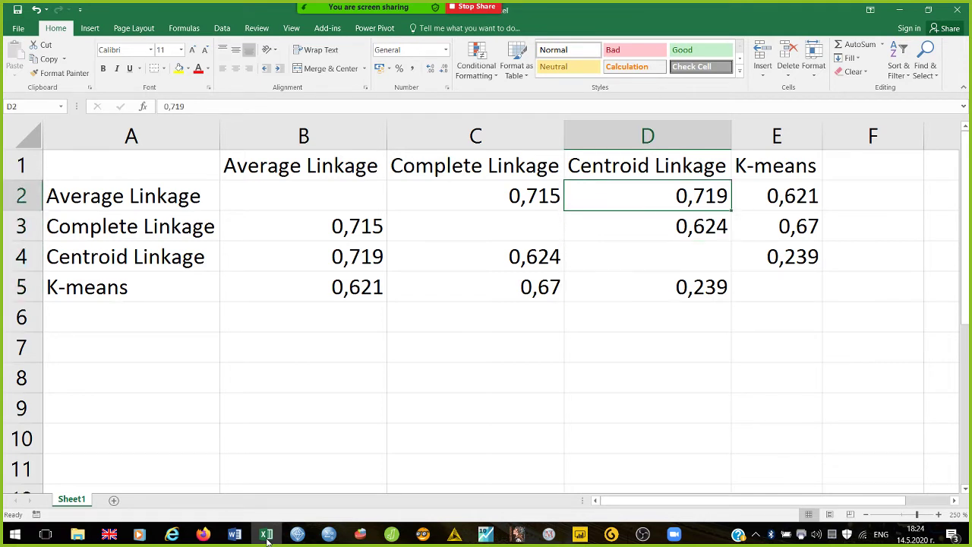
key("Left")
key("Left")
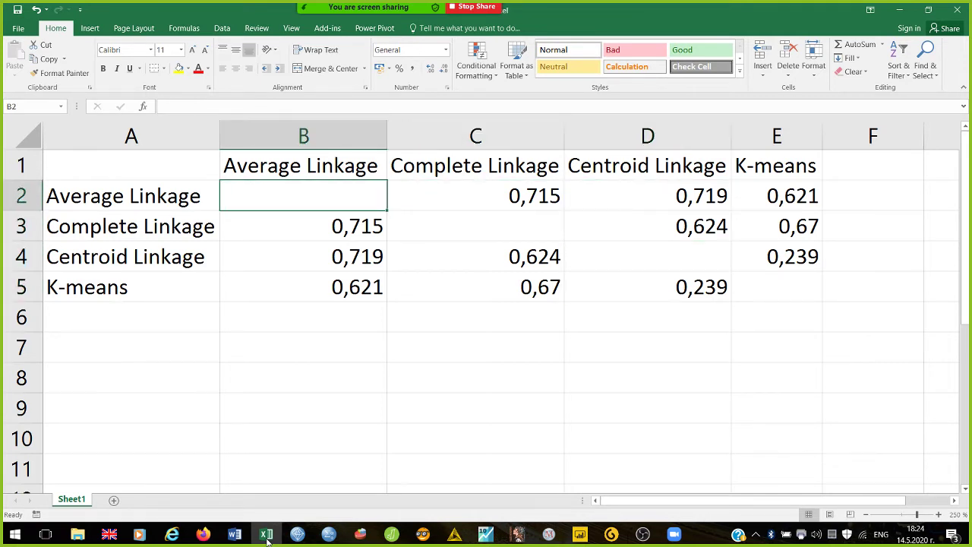
key("shift+Right")
key("shift+Right")
key("shift+Right")
key("shift+Down")
key("shift+Down")
key("shift+Down")
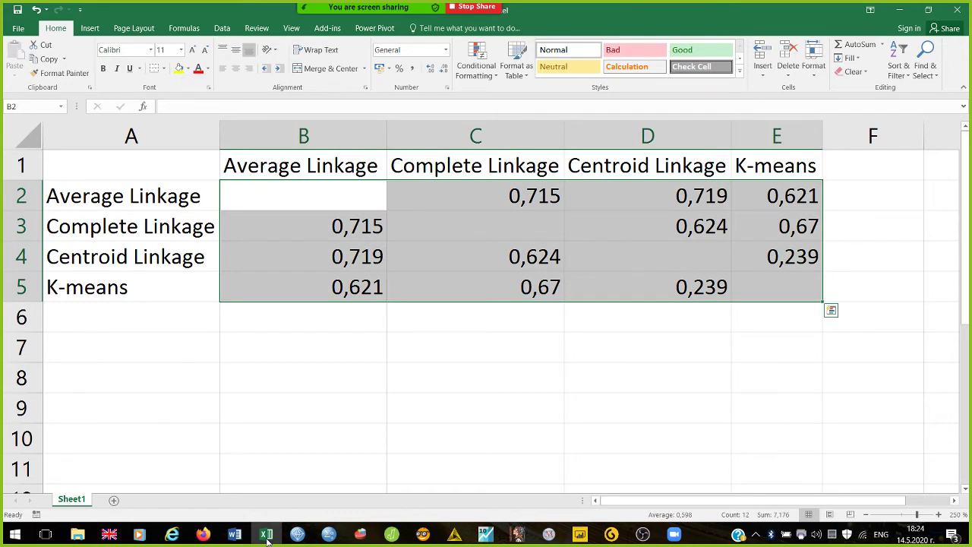
left_click(480, 55)
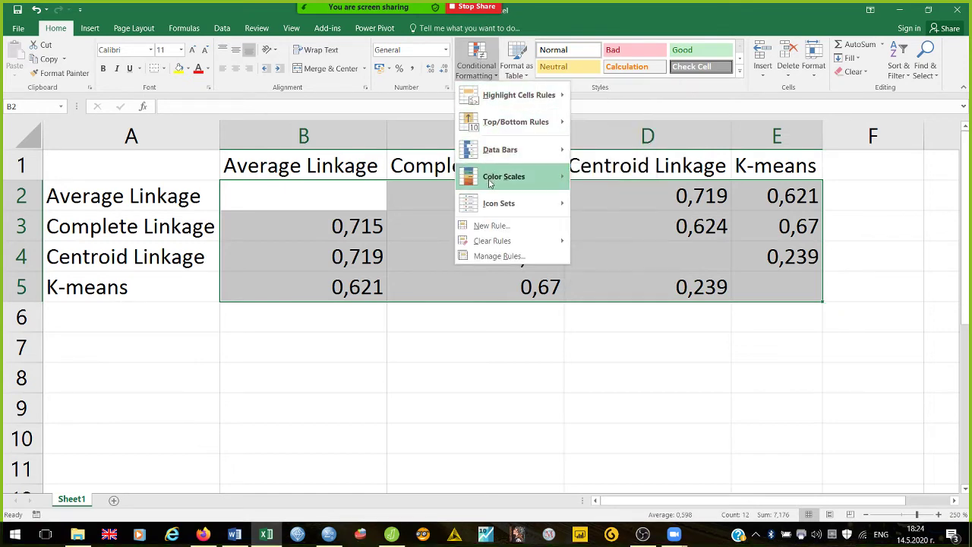
mouse_move(490, 182)
left_click(585, 177)
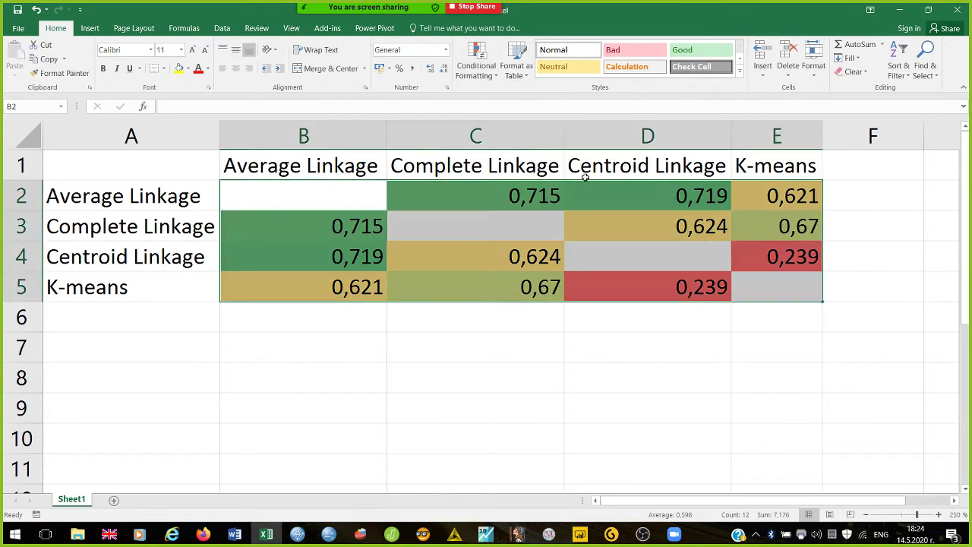
left_click(661, 325)
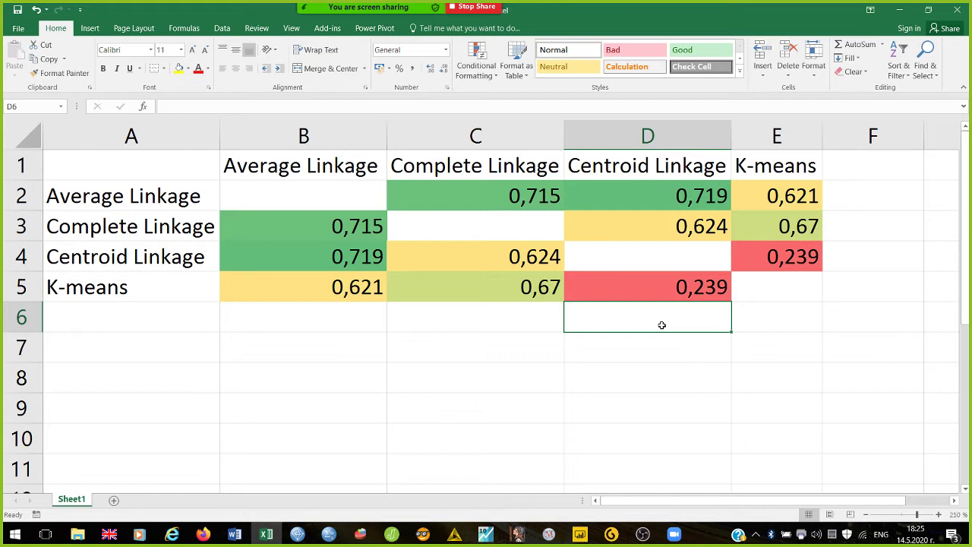
key("Up")
key("Up")
key("Up")
key("Up")
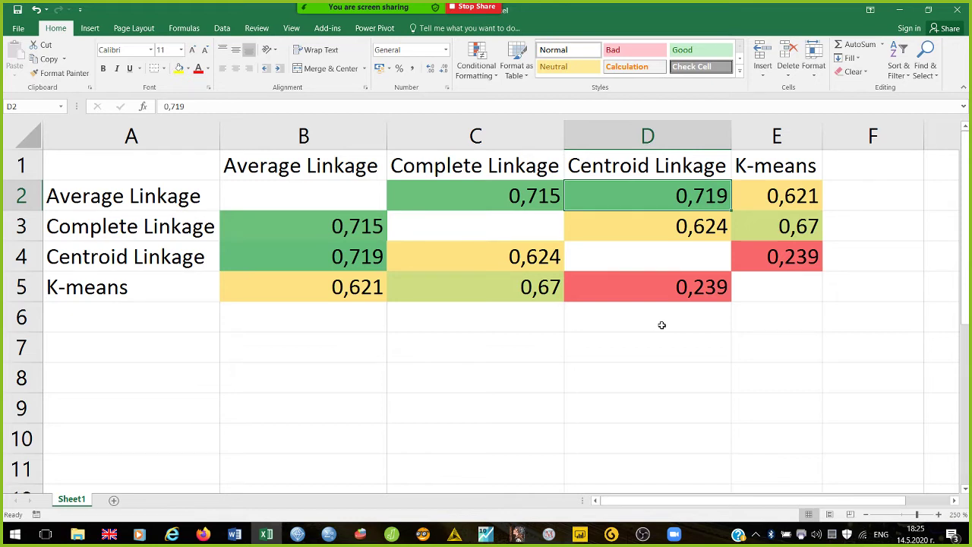
- Create a copy of Sheet1 at the end of the workbook
right_click(74, 501)
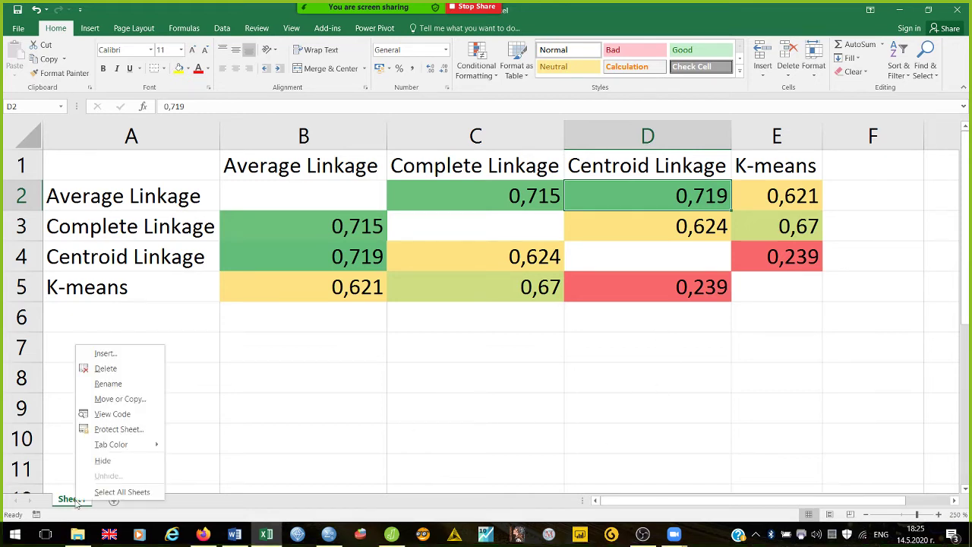
left_click(114, 399)
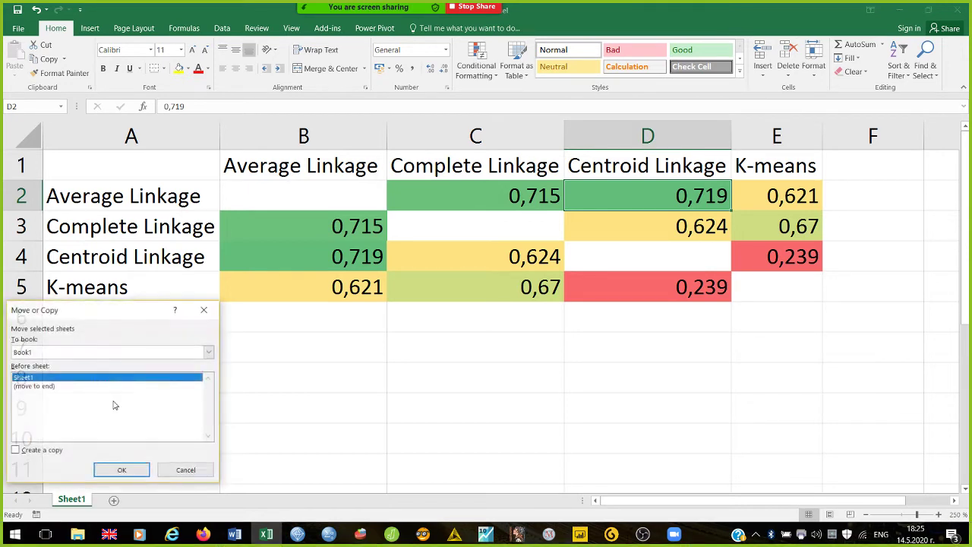
left_click(44, 387)
left_click(47, 451)
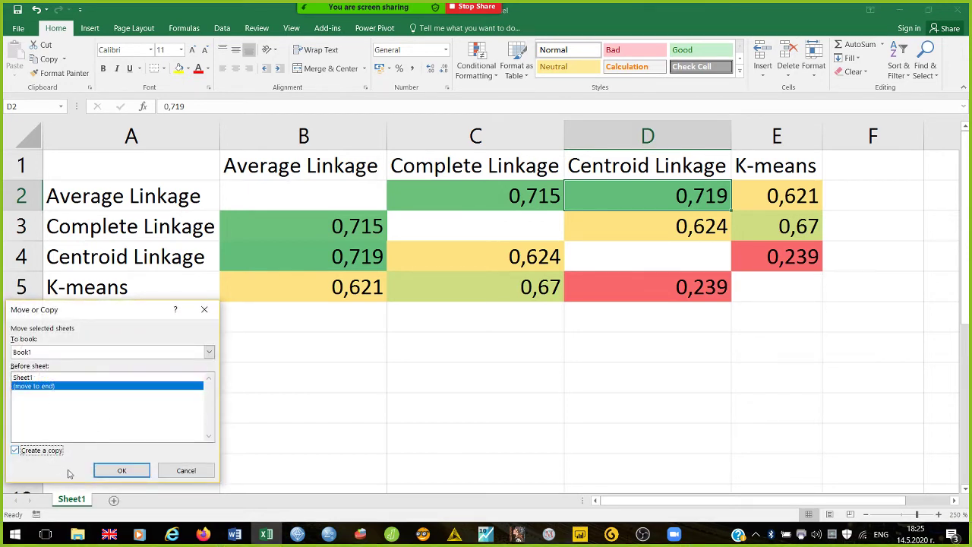
left_click(123, 470)
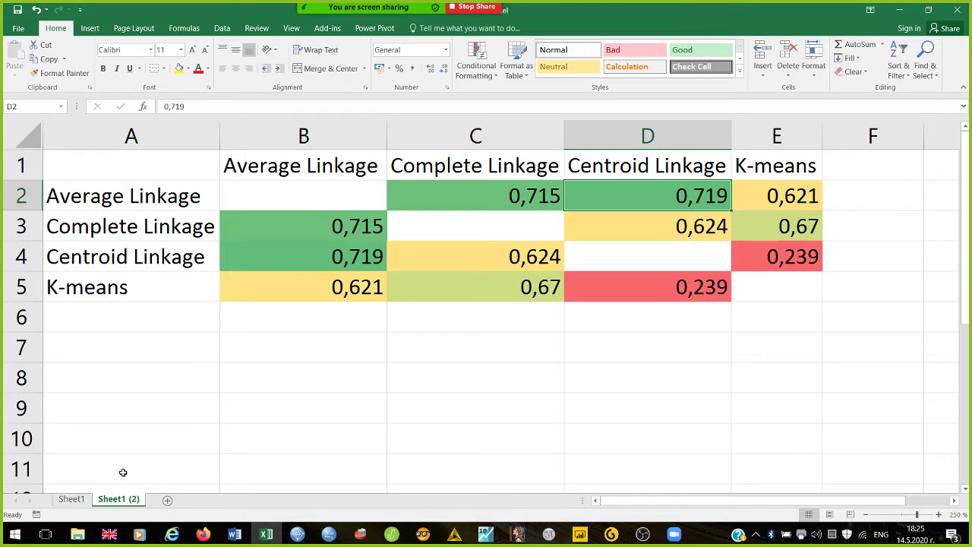
- Delete the Complete Linkage and K-means columns from the copied sheet
left_click(463, 127)
right_click(465, 129)
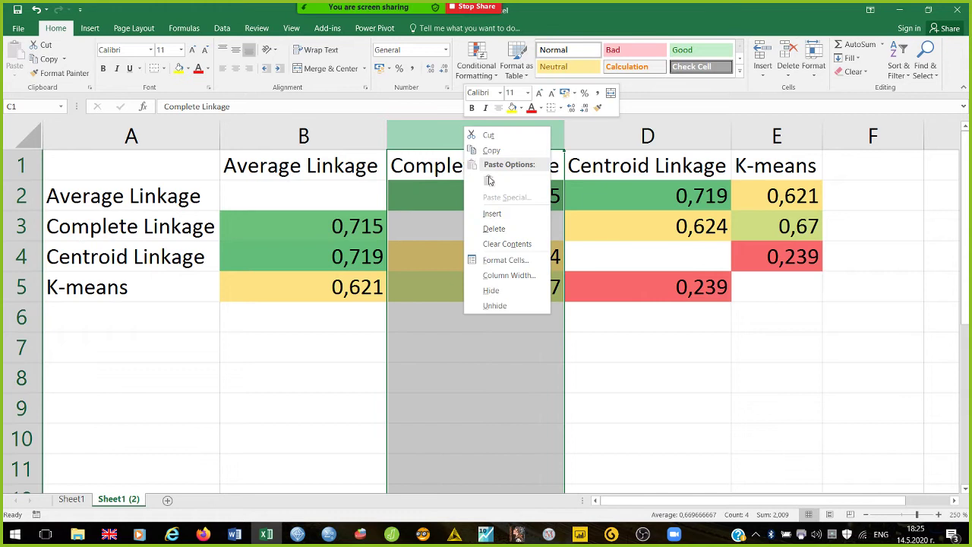
left_click(507, 230)
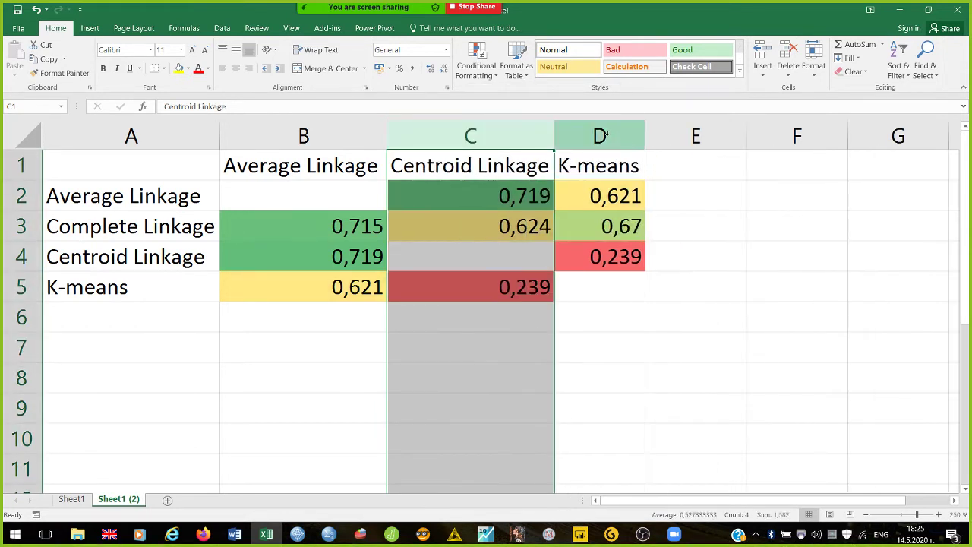
left_click(603, 135)
right_click(605, 135)
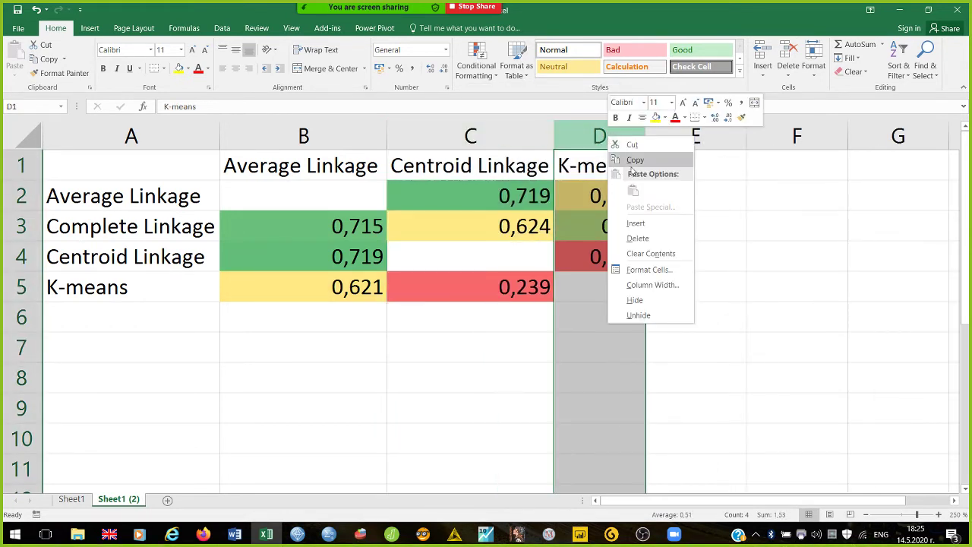
left_click(659, 240)
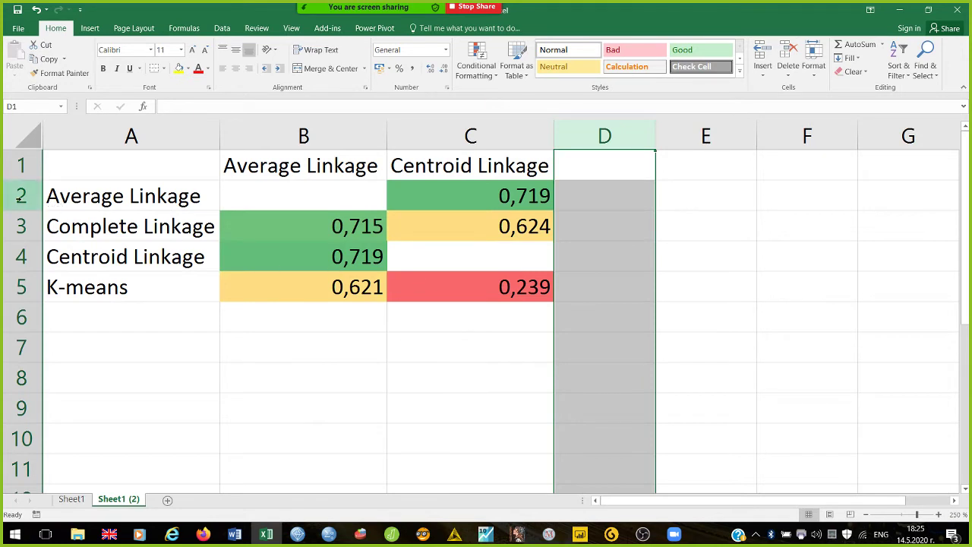
- Delete the Average Linkage and Centroid Linkage rows from the copied sheet
left_click(20, 198)
right_click(21, 197)
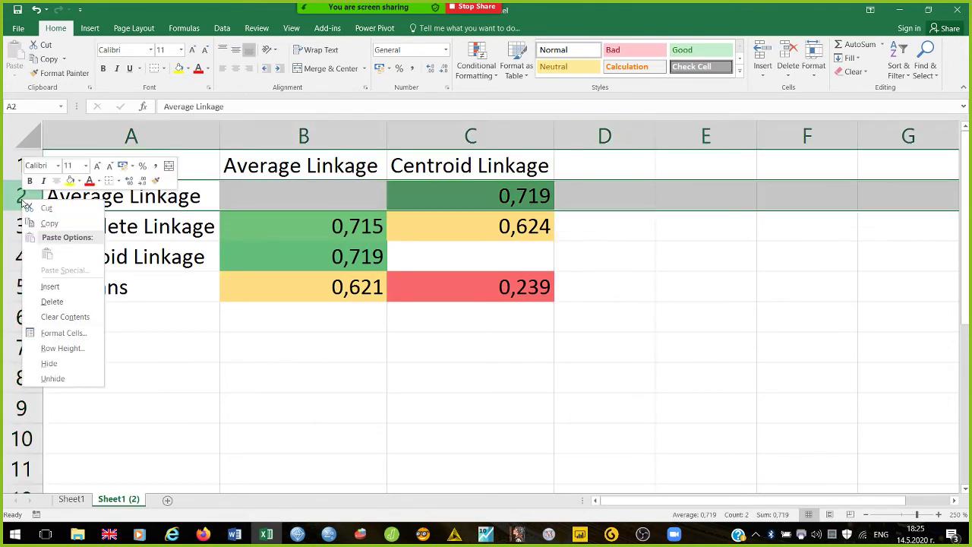
left_click(53, 303)
left_click(22, 225)
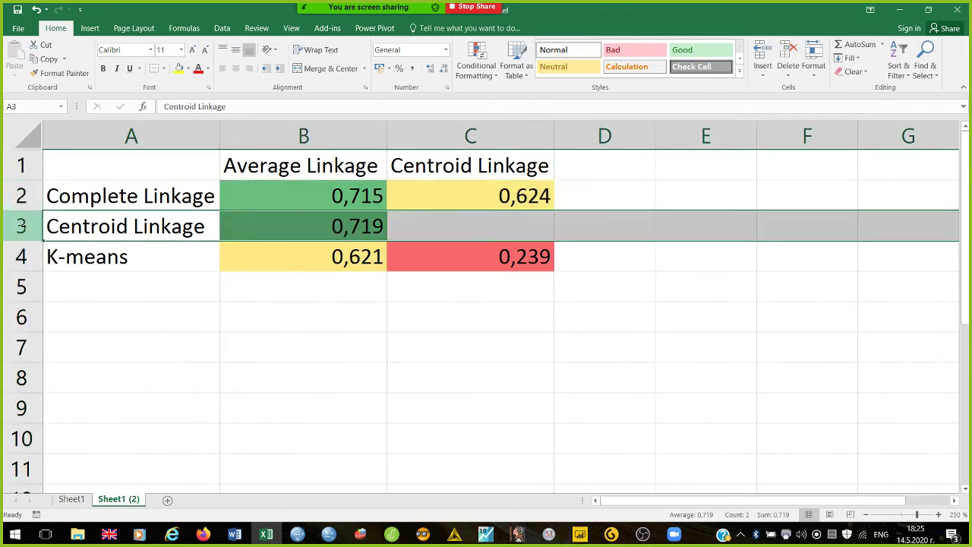
right_click(21, 226)
left_click(58, 333)
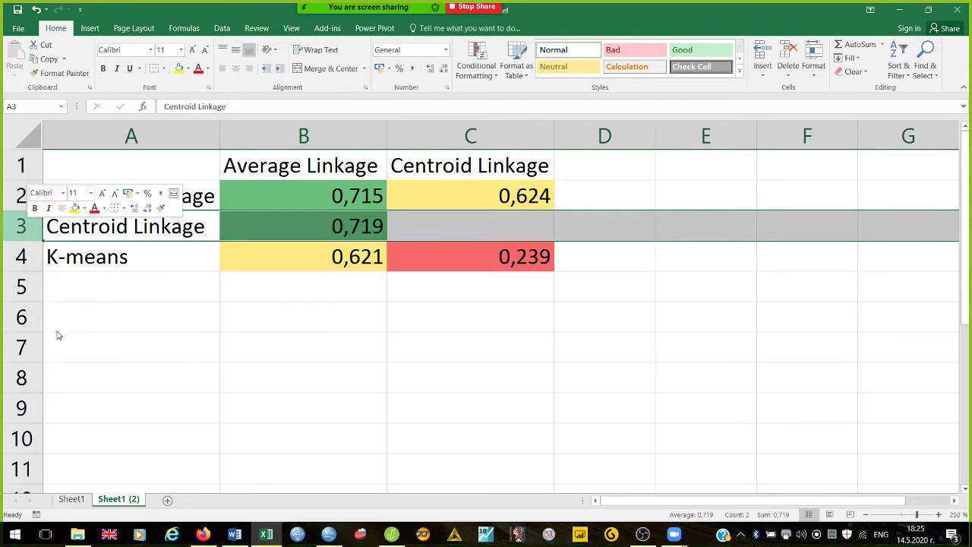
- Compare the Average Linkage and Centroid Linkage coefficients against Complete Linkage and K-means in the reduced matrix
left_click(319, 165)
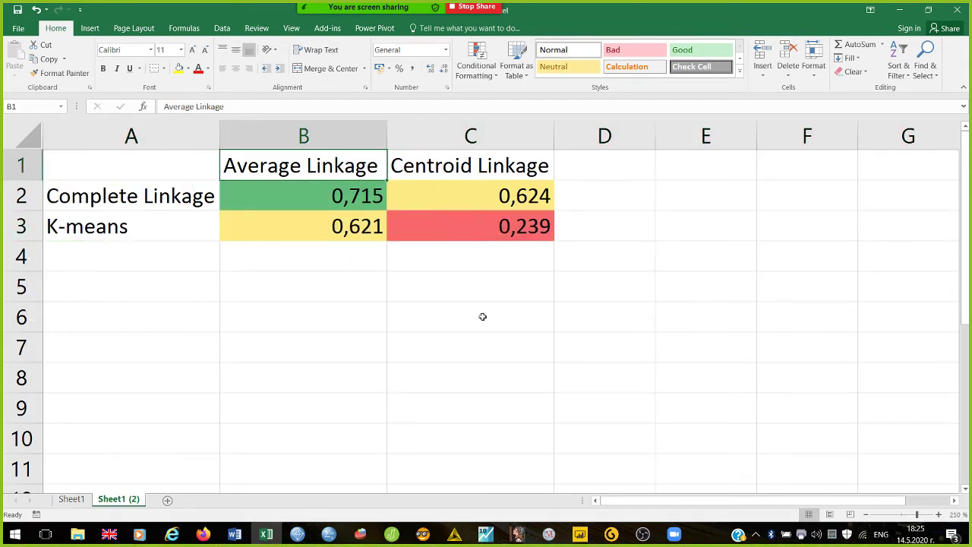
key("Down")
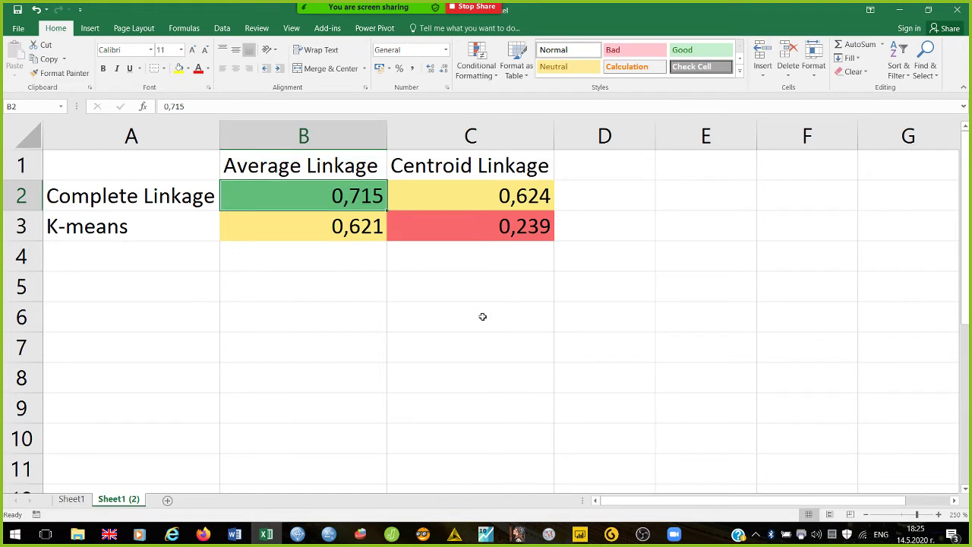
key("Down")
key("Down")
key("Up")
key("Up")
key("Up")
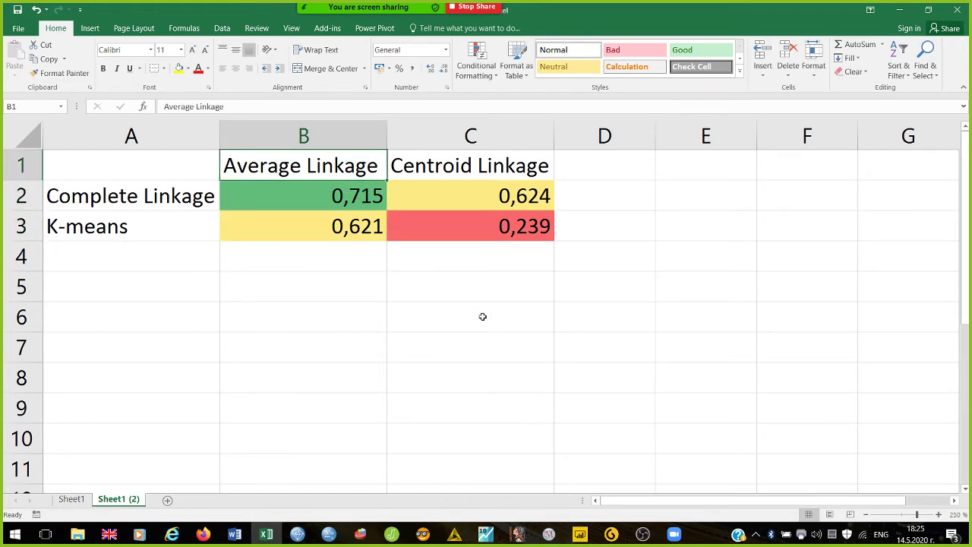
key("Right")
key("Left")
key("Down")
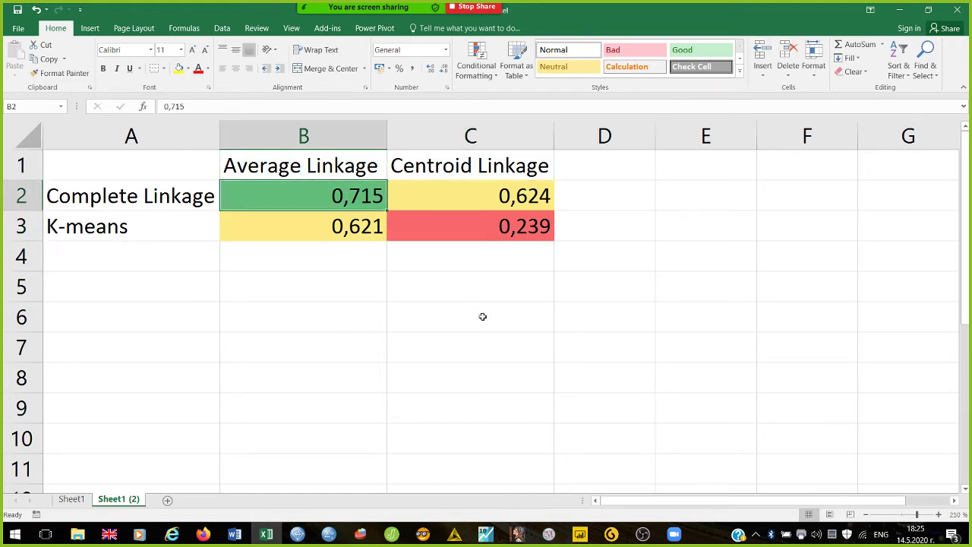
key("Left")
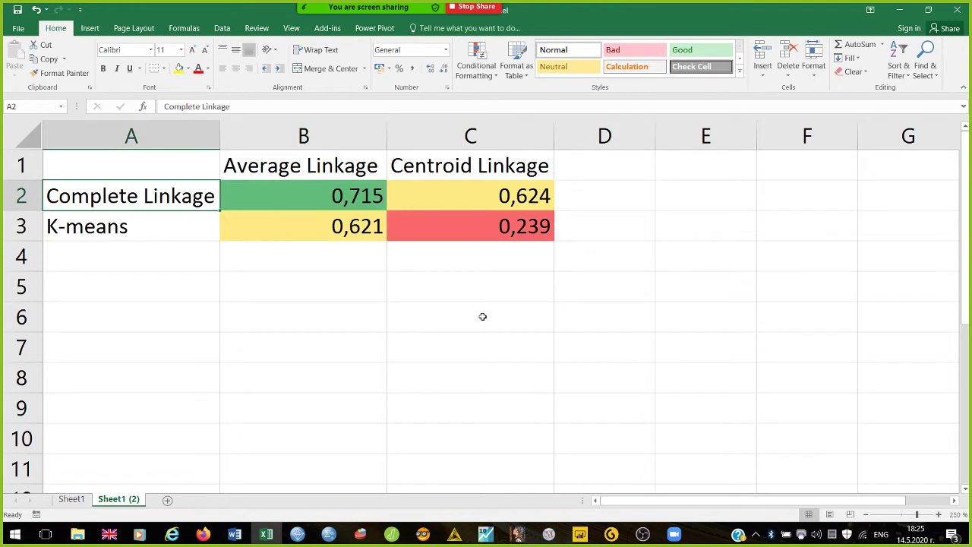
key("Right")
key("Right")
key("Left")
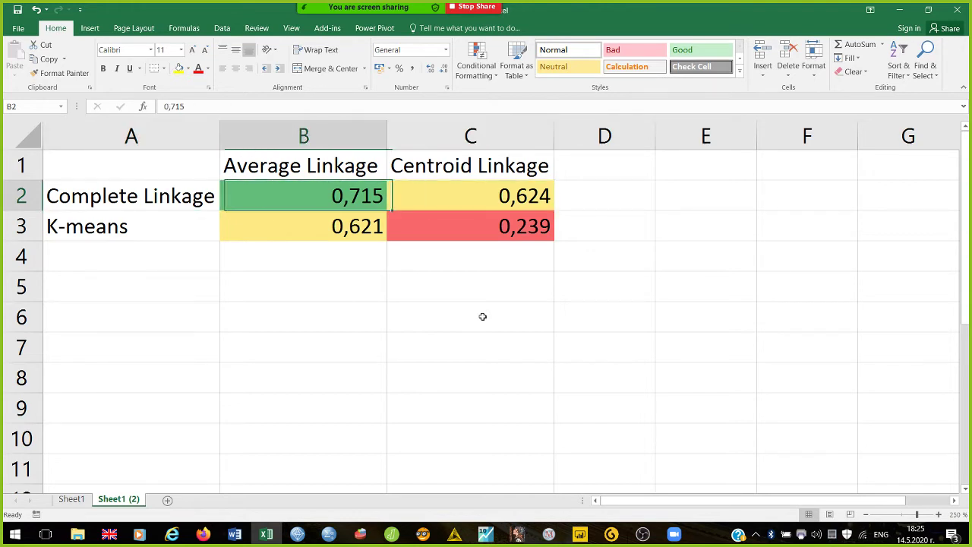
key("Down")
key("Up")
key("Up")
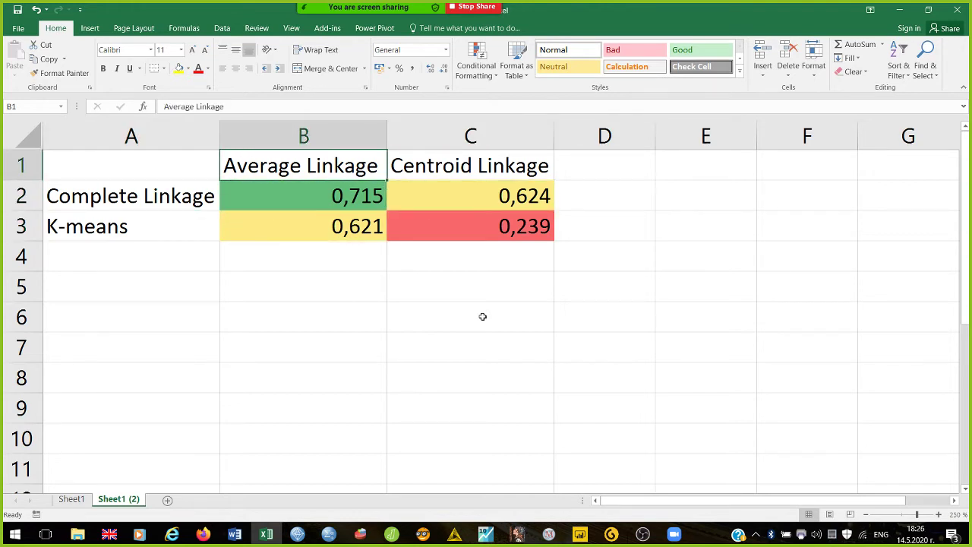
key("Down")
key("Down")
key("Left")
key("Right")
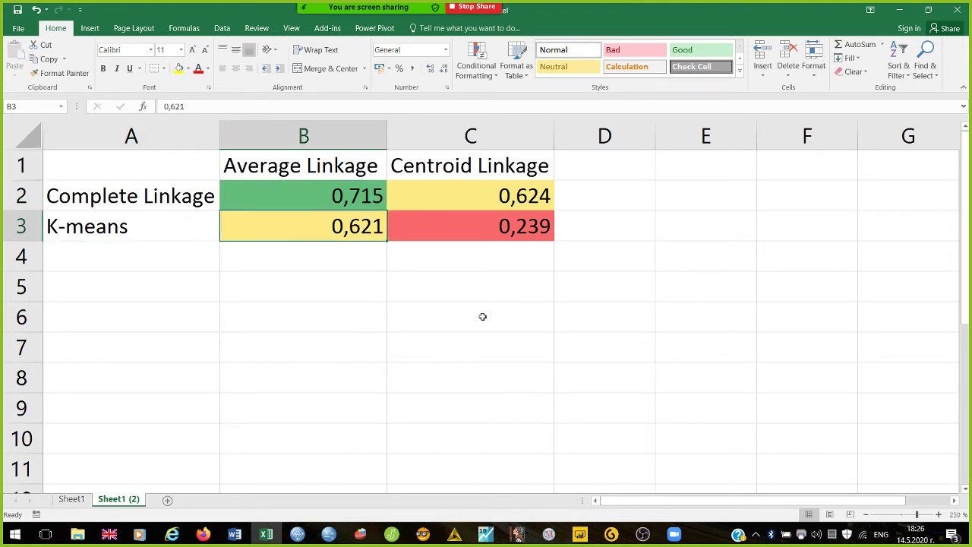
key("Right")
key("Left")
key("Up")
key("Up")
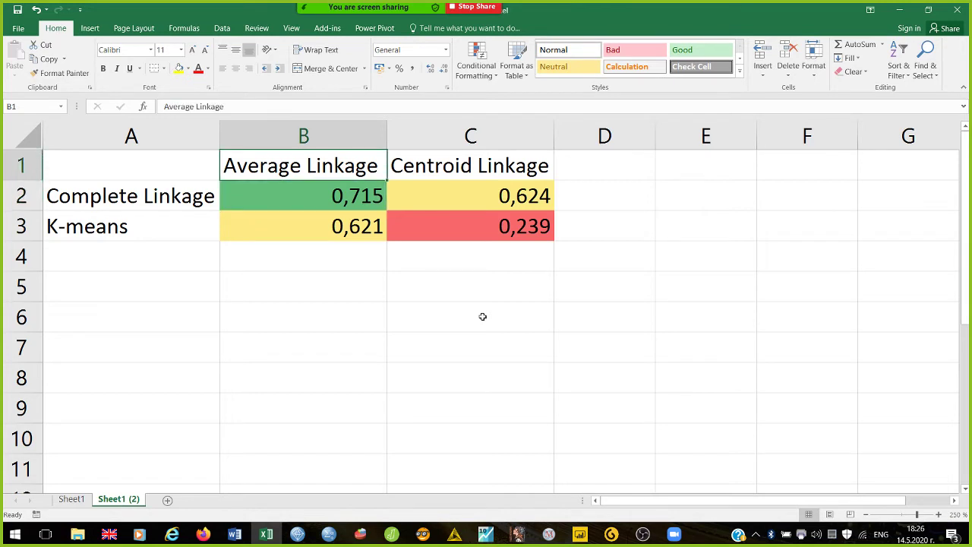
- Sum the Average Linkage coefficients in B4 with =SUM(B2:B3) and copy the formula to C4 for Centroid Linkage
key("Down")
key("Down")
key("Down")
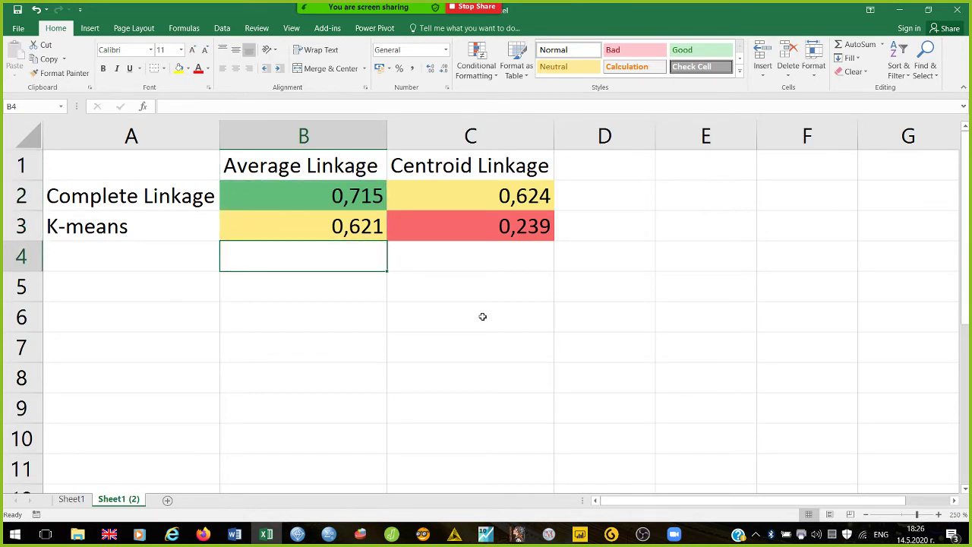
key("Right")
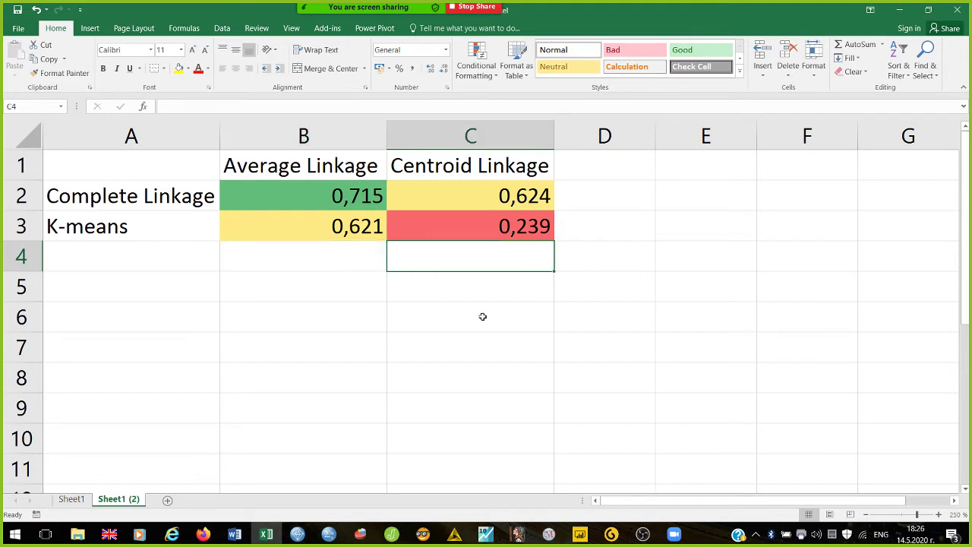
key("Left")
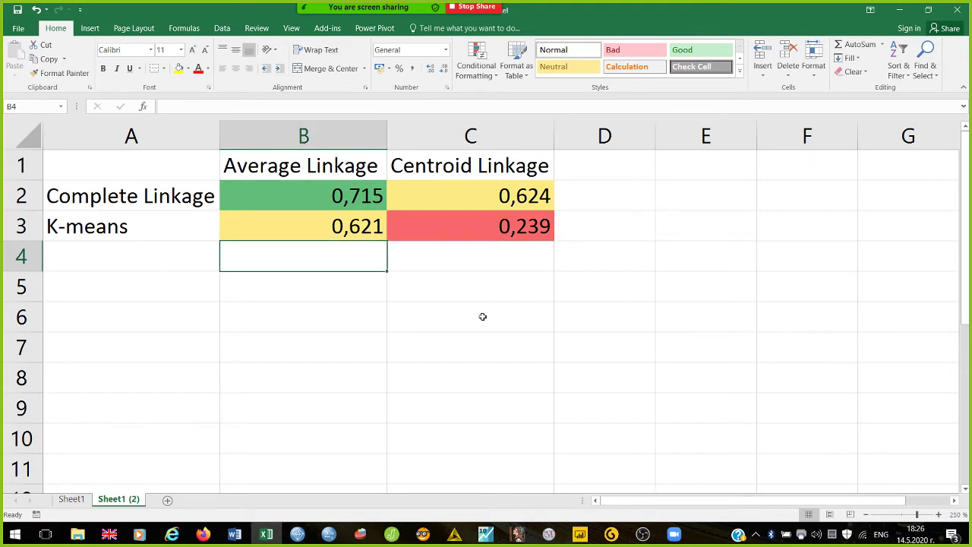
left_click(848, 47)
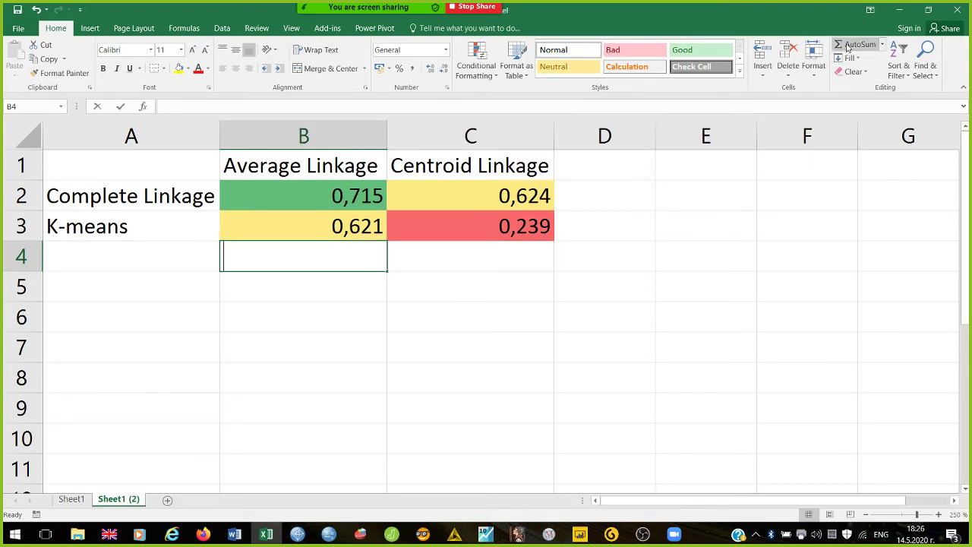
key("Return")
key("Up")
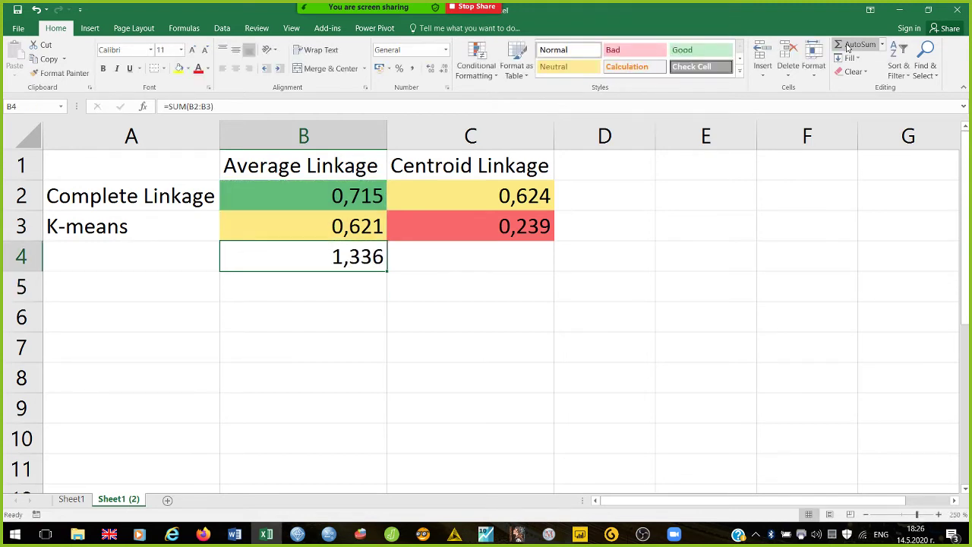
key("ctrl+c")
key("Right")
key("Return")
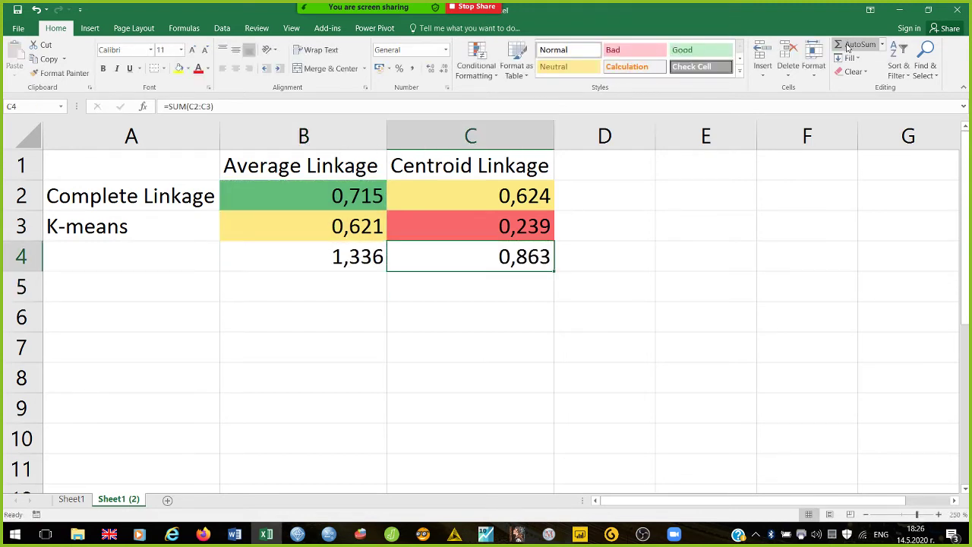
- Enter =B2-C2 in D2 to get the difference between the two methods and copy the formula to D3
key("Left")
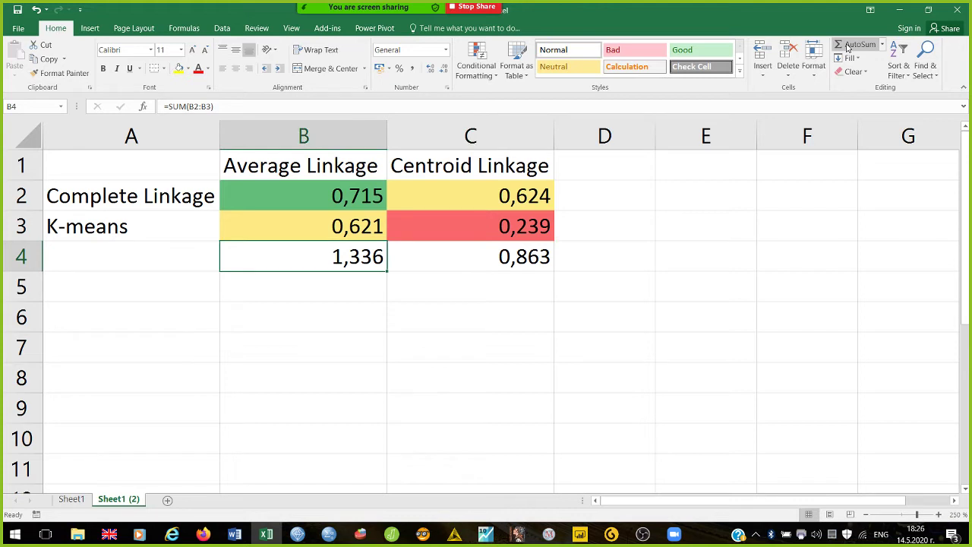
key("Right")
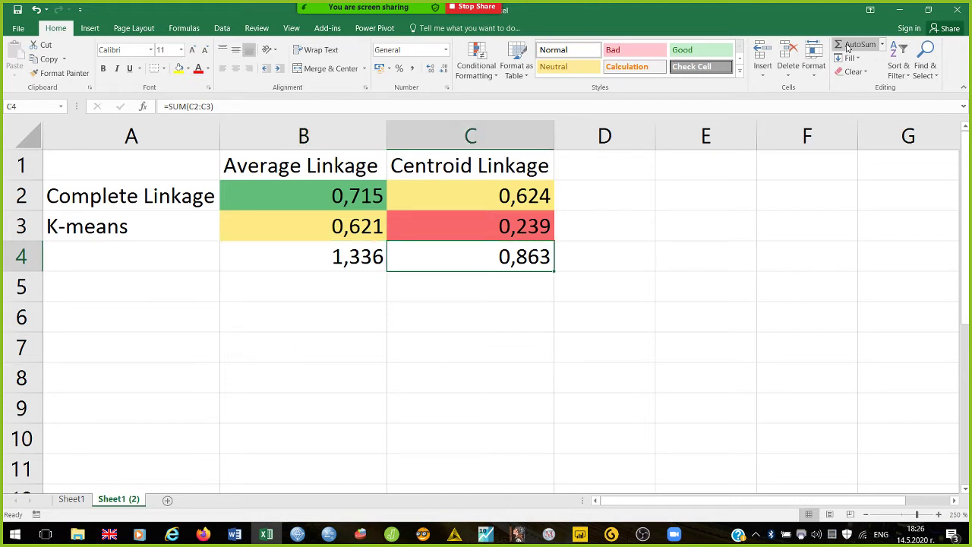
key("Right")
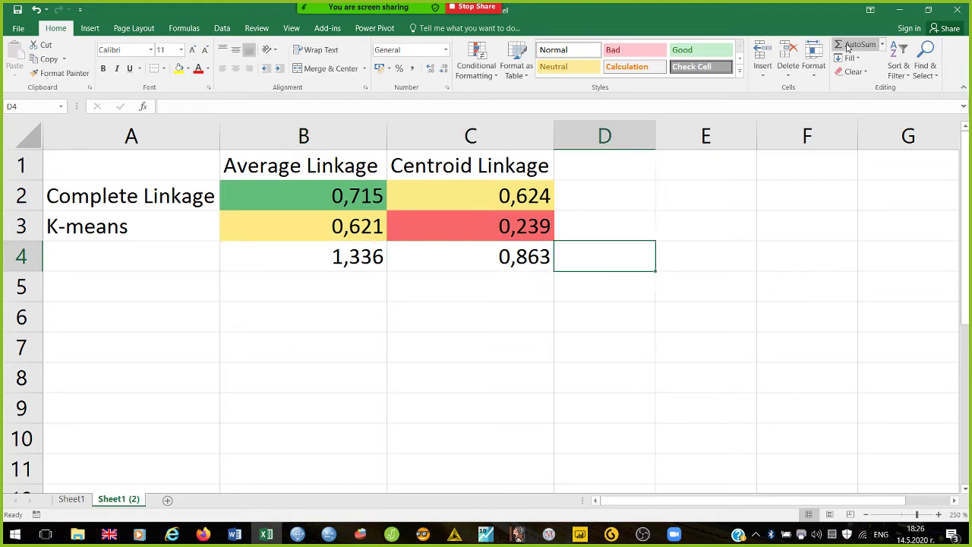
key("Up")
key("Up")
type("=")
key("Left")
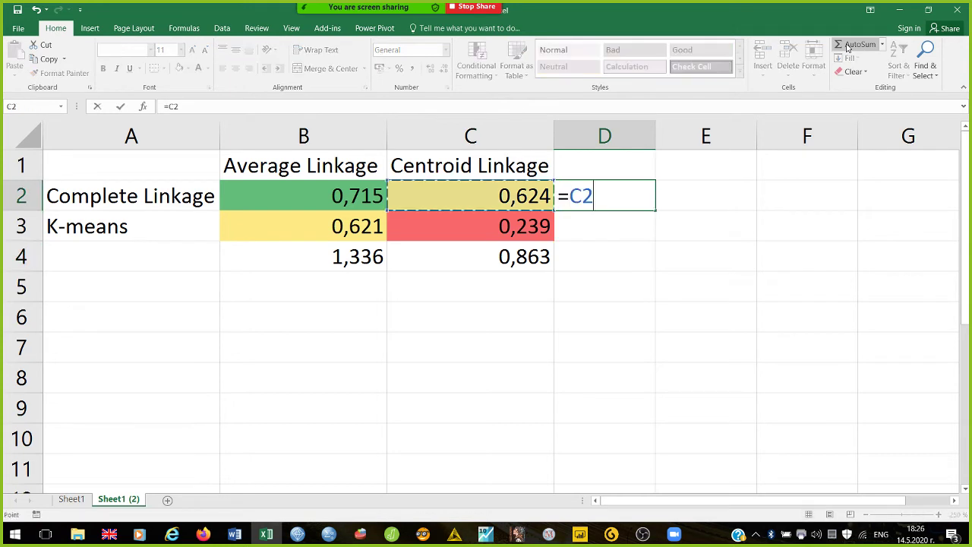
key("Left")
type("-")
key("Left")
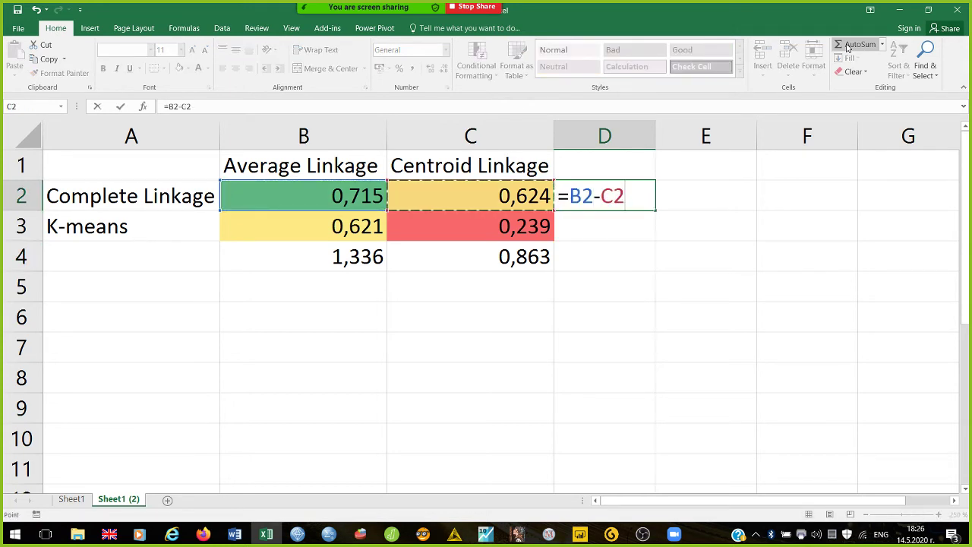
key("Return")
key("Up")
key("ctrl+c")
key("Down")
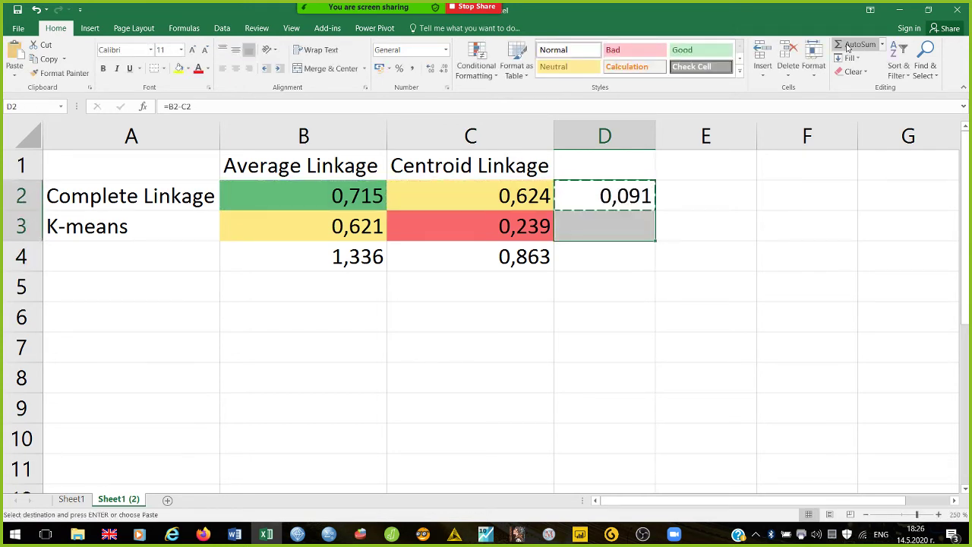
key("ctrl+v")
key("Escape")
- Sum the differences in cell D4 with =SUM(D2:D3)
key("Down")
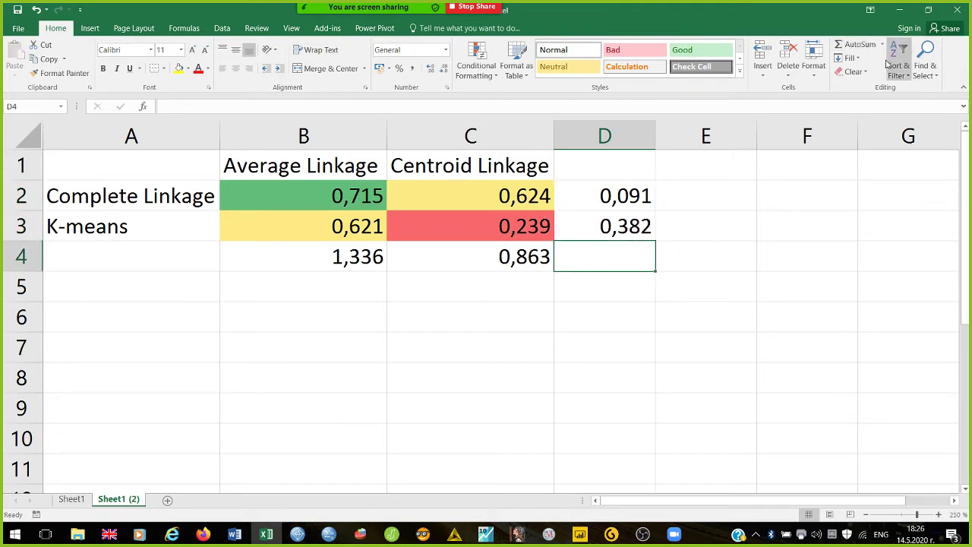
left_click(861, 45)
left_click(864, 50)
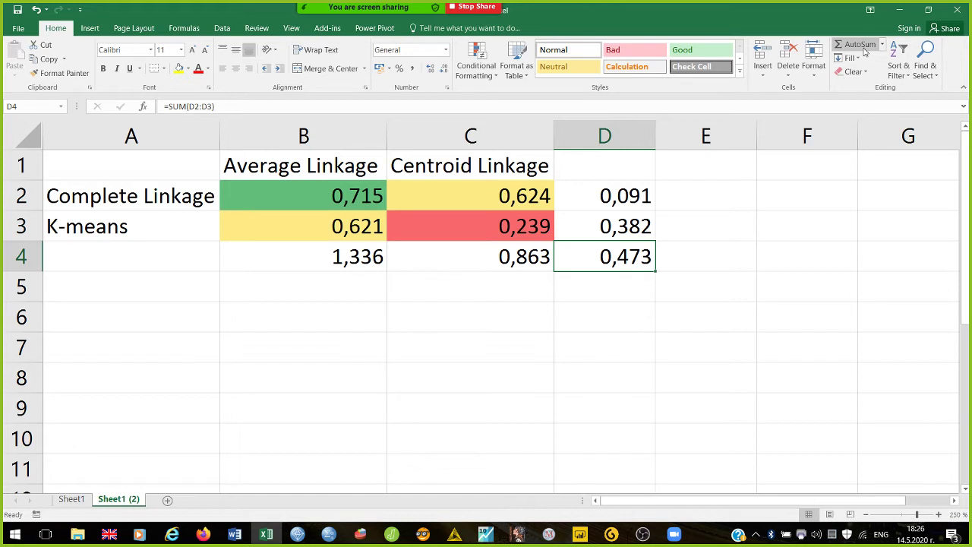
- Examine the Average Linkage and Centroid Linkage columns together with their sums and differences
key("Left")
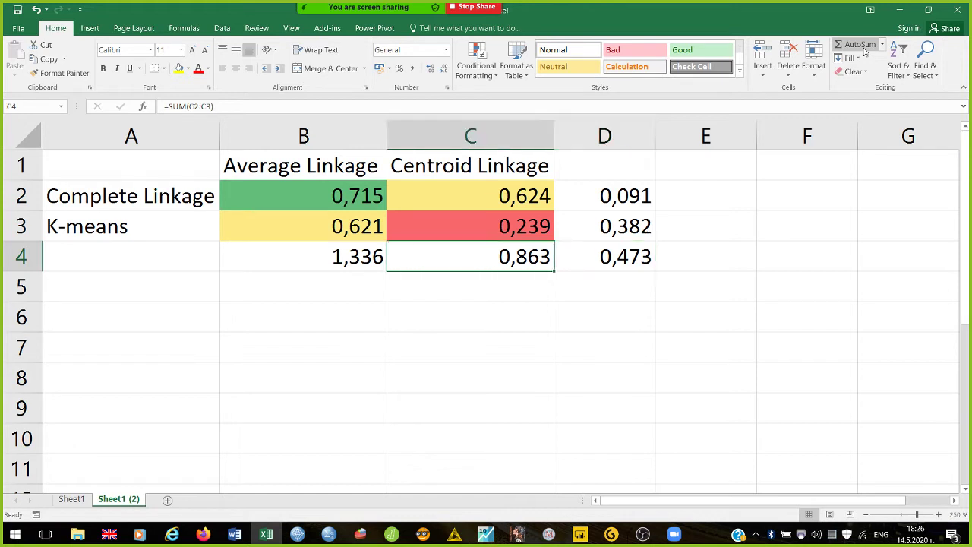
key("Up")
key("Up")
key("Up")
key("Left")
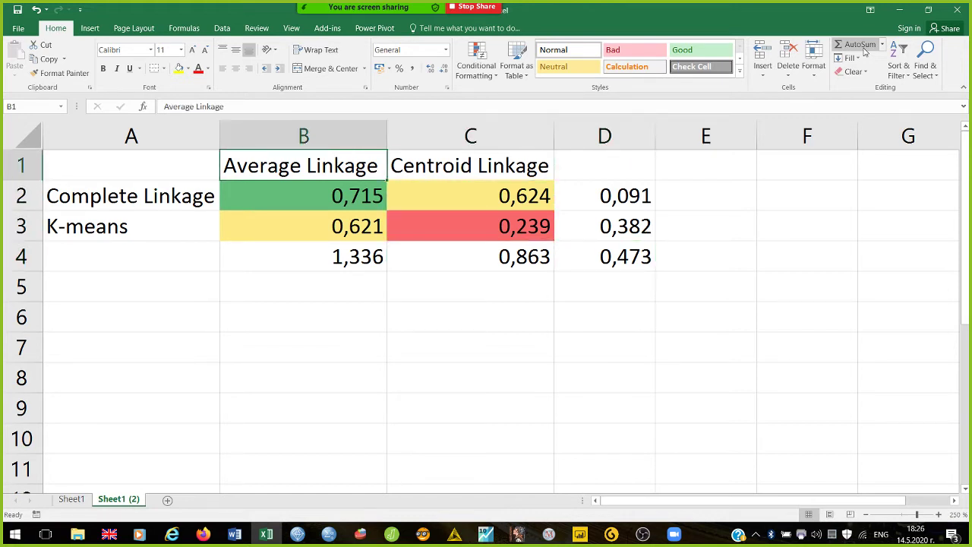
key("Right")
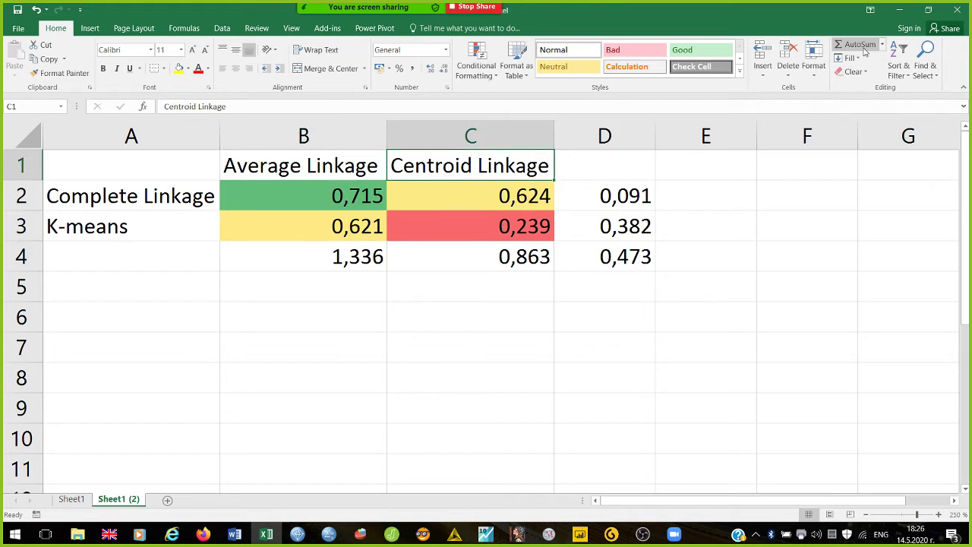
key("Down")
key("Left")
key("Up")
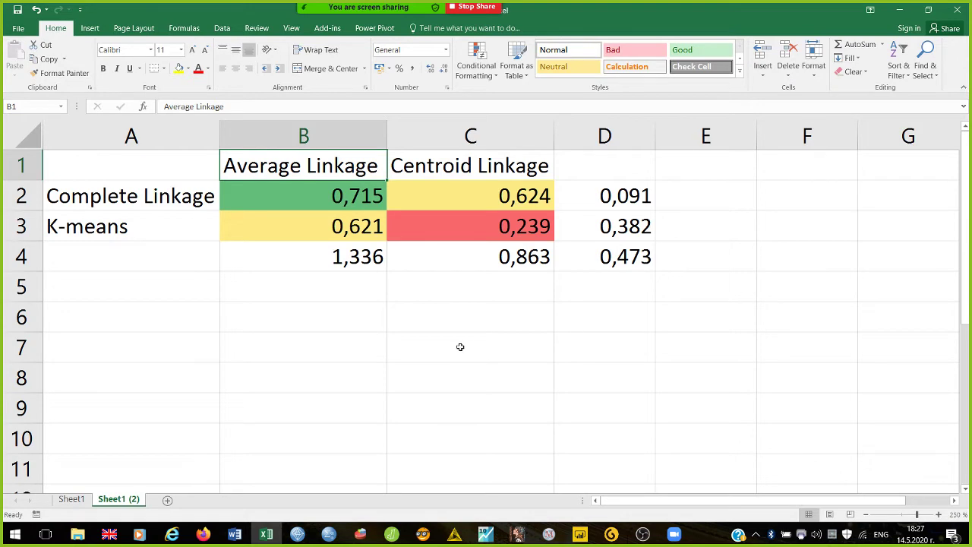
- Switch to JASP, collapse the Contingency Tables analysis and add a new ANOVA analysis
left_click(392, 533)
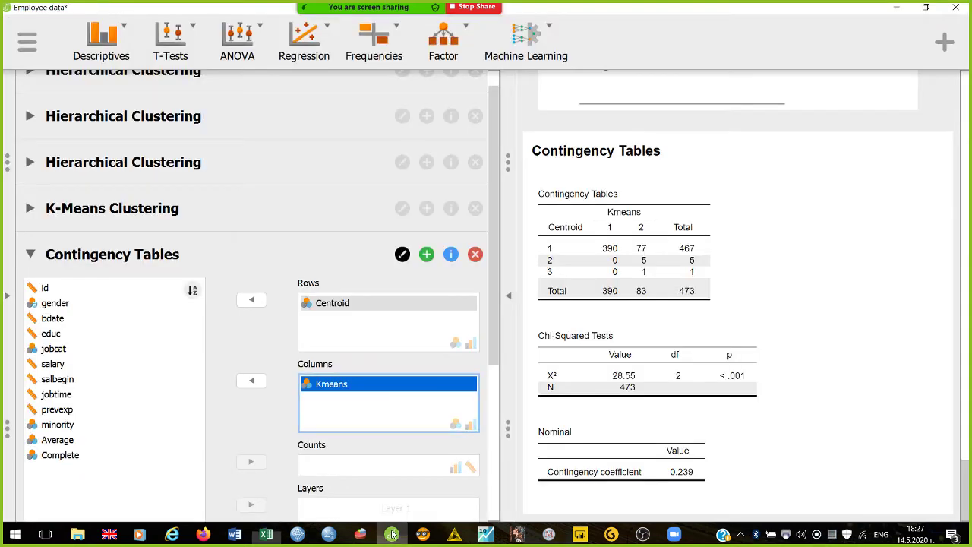
left_click(32, 256)
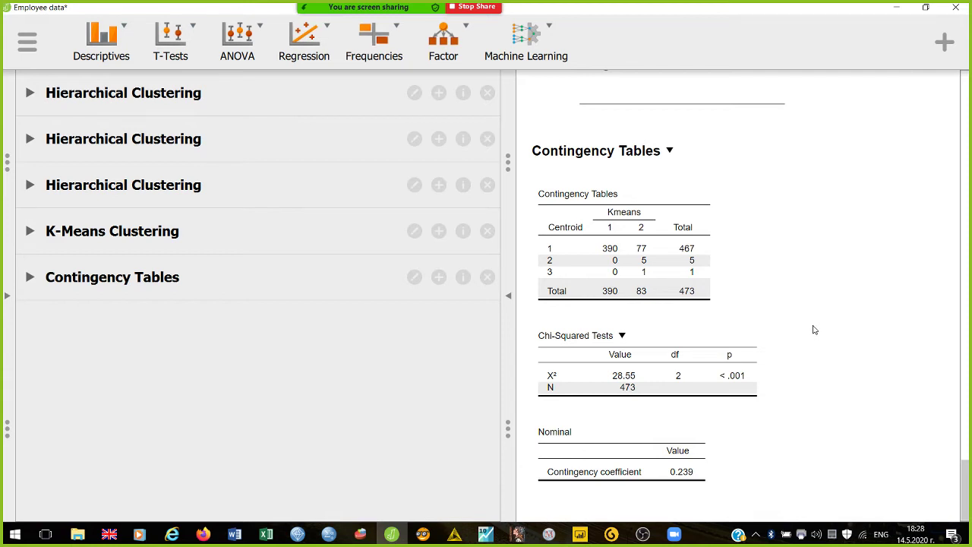
left_click(246, 38)
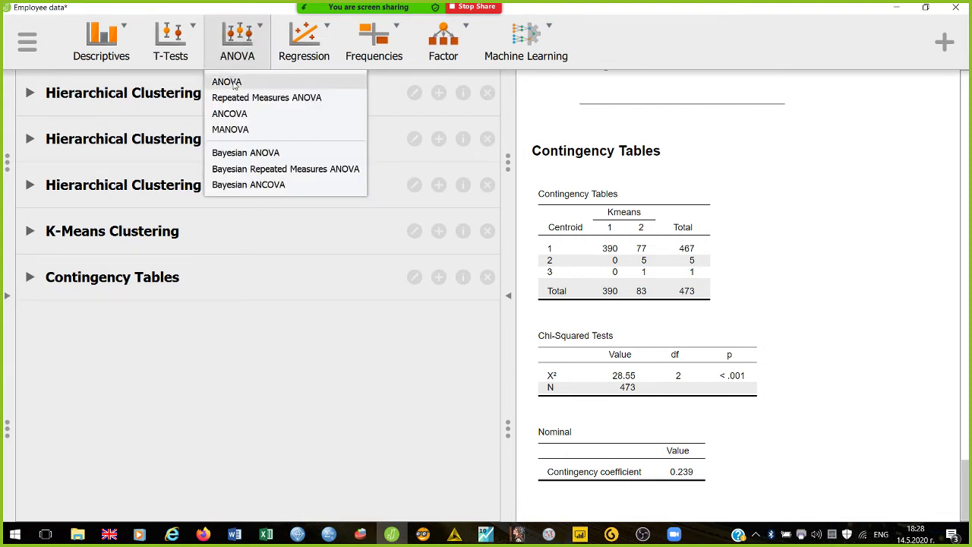
left_click(232, 82)
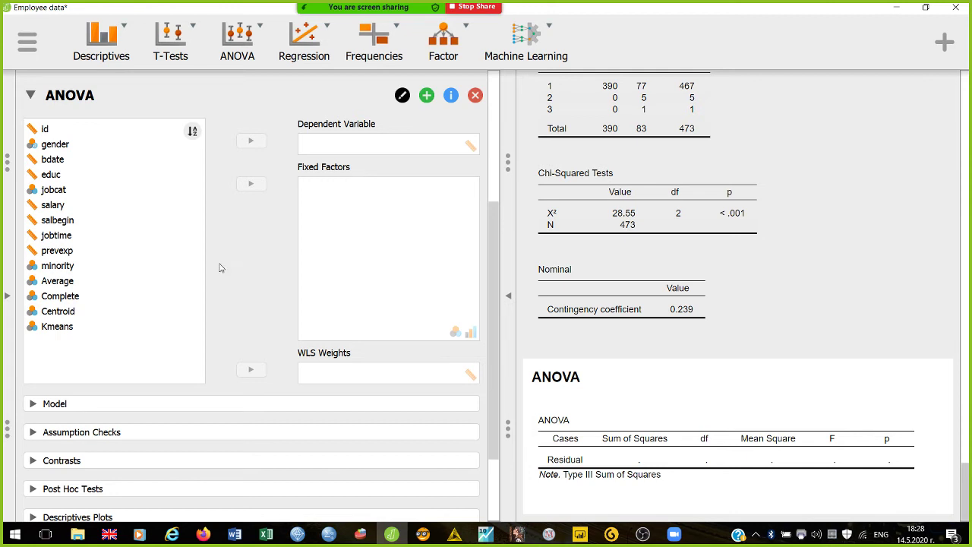
- Set Average as the ANOVA's fixed factor and bdate as its dependent variable
left_click(76, 283)
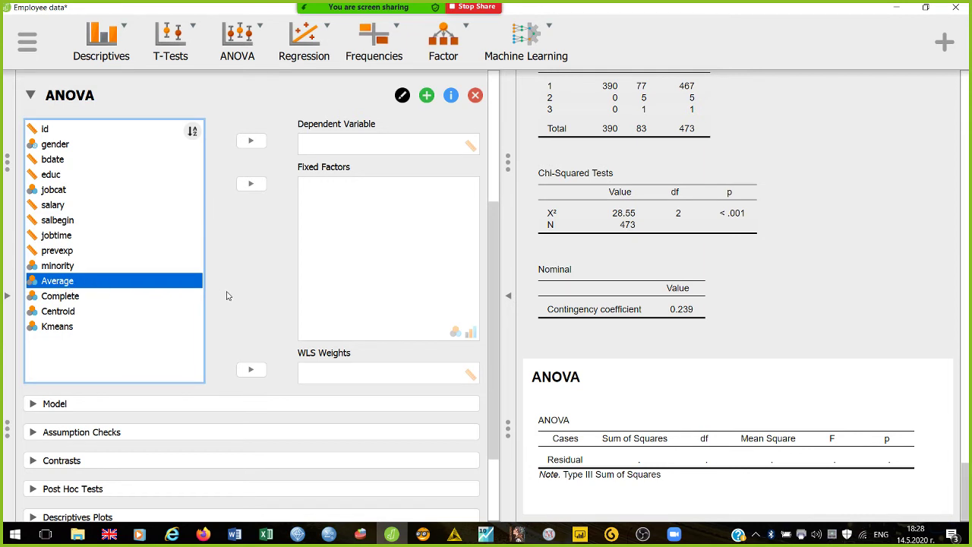
left_click(247, 191)
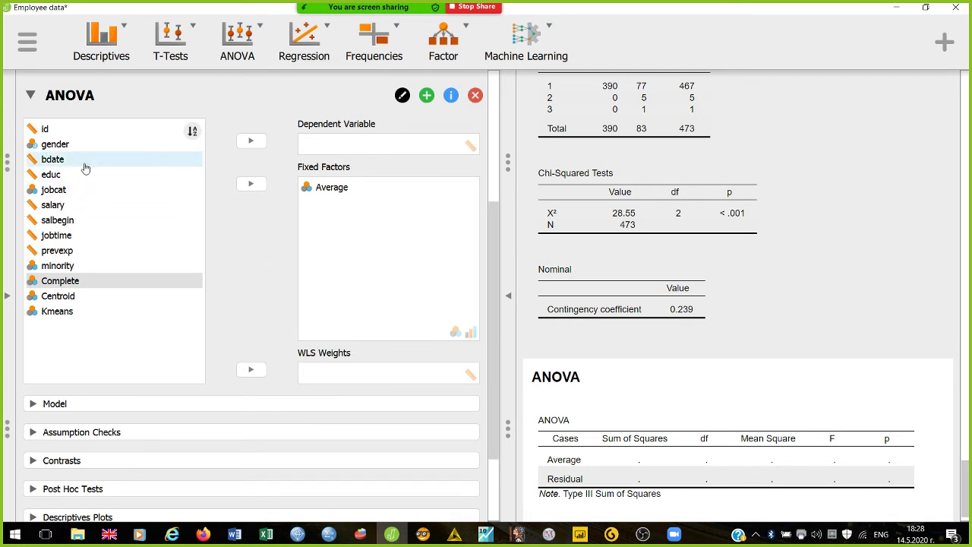
left_click(55, 162)
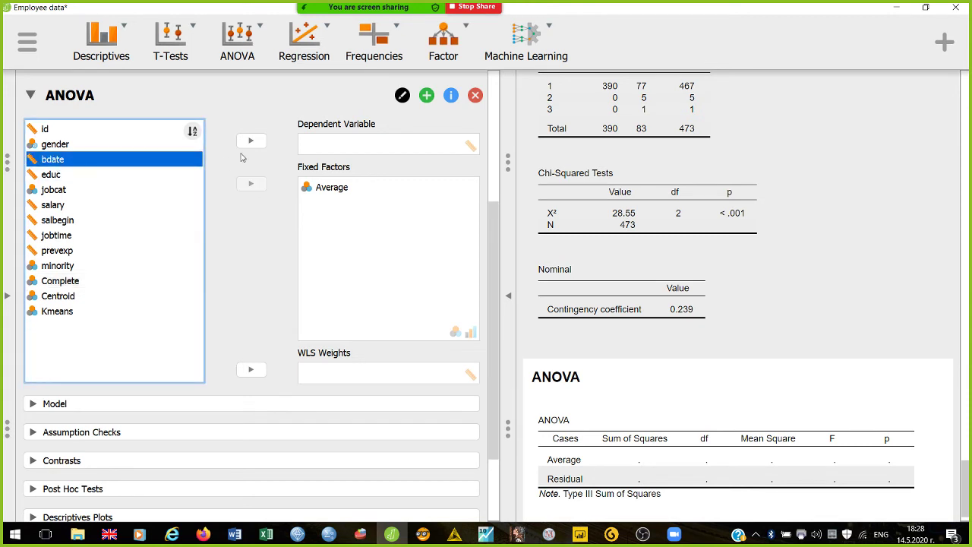
left_click(257, 146)
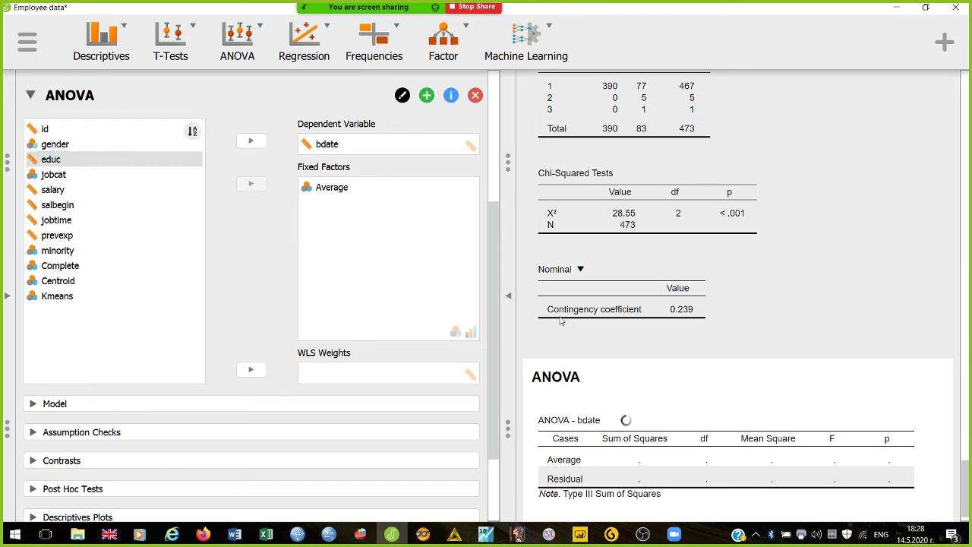
scroll(867, 307, "down", 1)
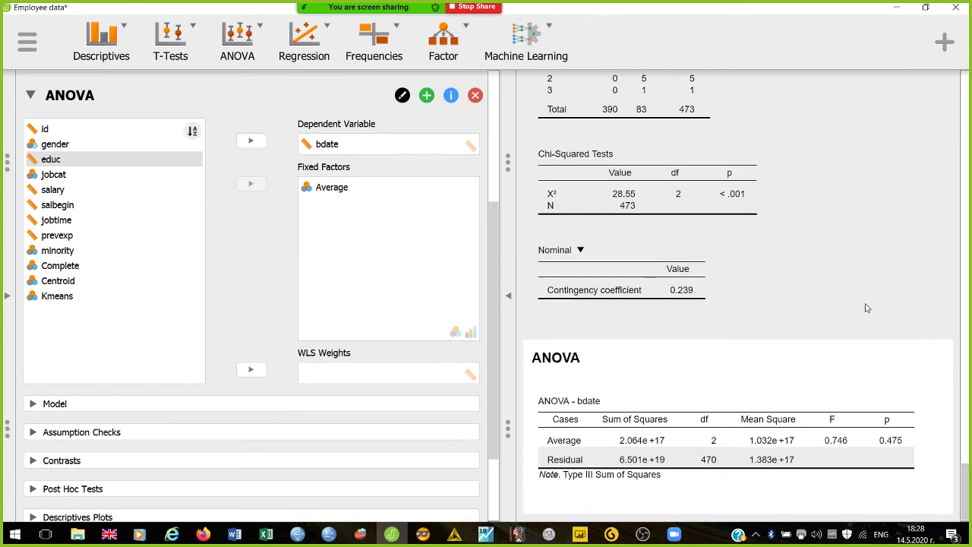